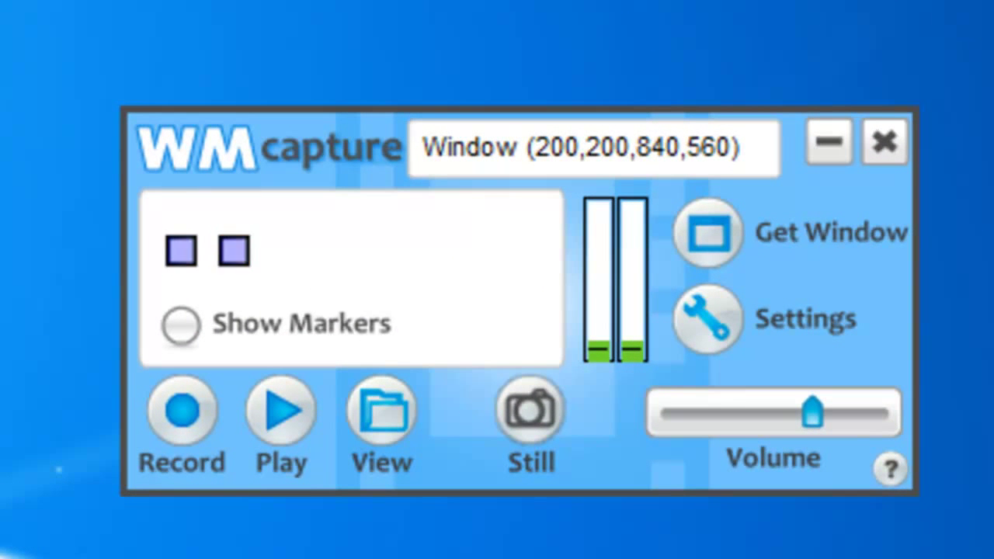
Step: Open the capture settings and set the video format to MPEG-2, accepting the default video capture options
click(718, 334)
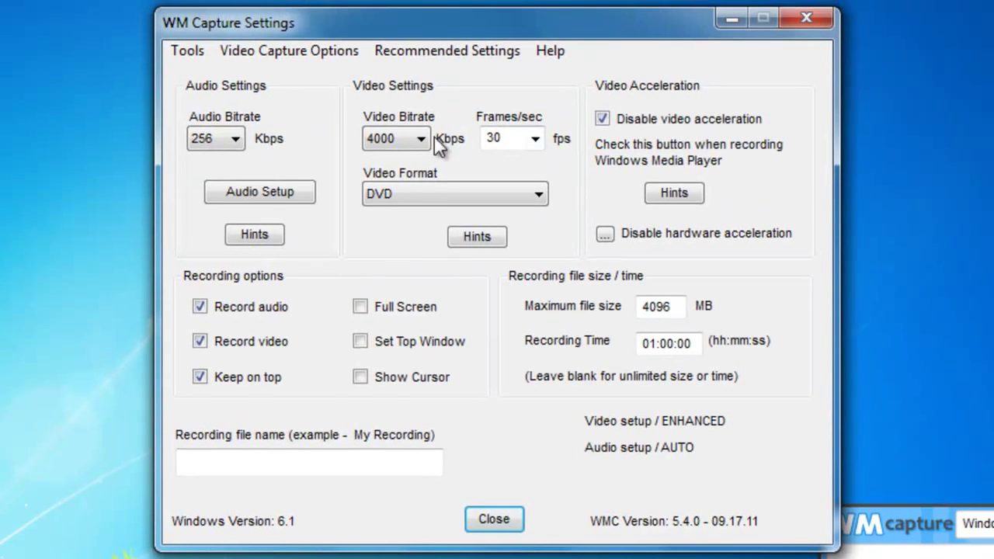
click(444, 195)
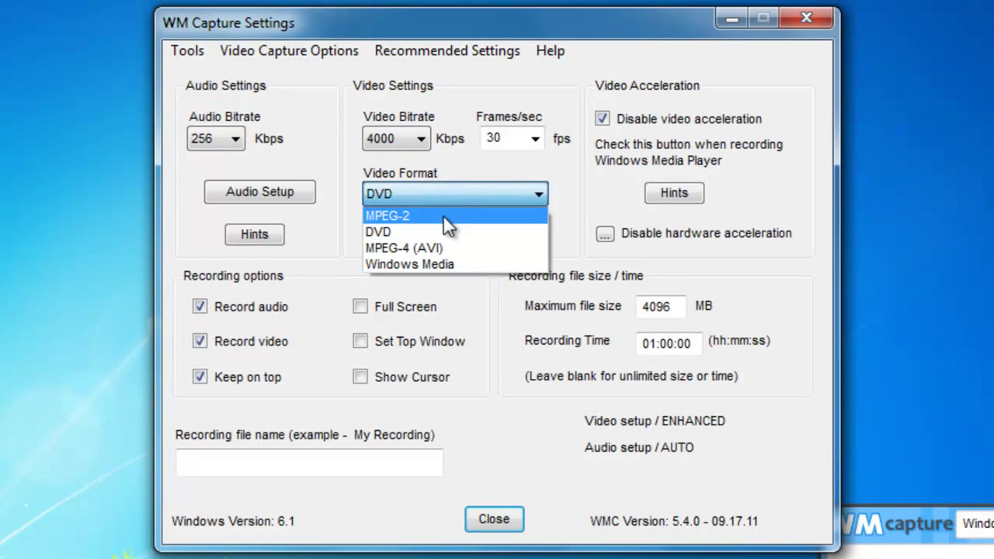
click(444, 216)
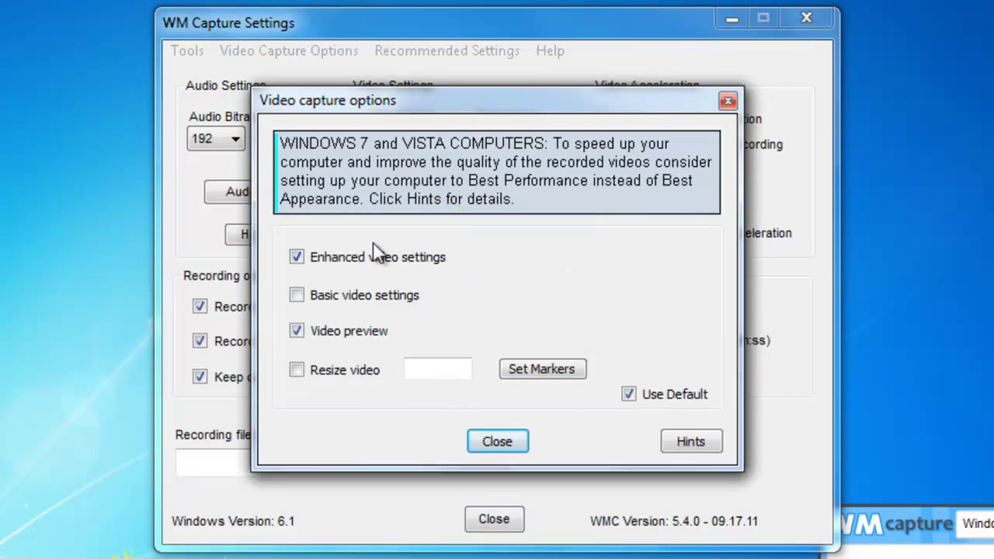
click(484, 444)
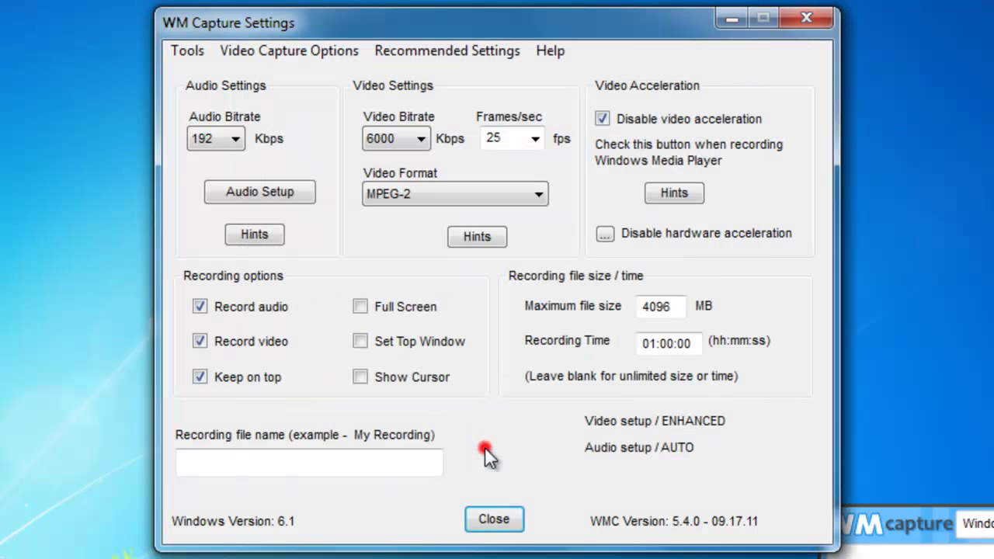
Step: Set the video bitrate to 12000 Kbps and the frame rate to 50 fps
click(423, 142)
click(407, 157)
click(536, 140)
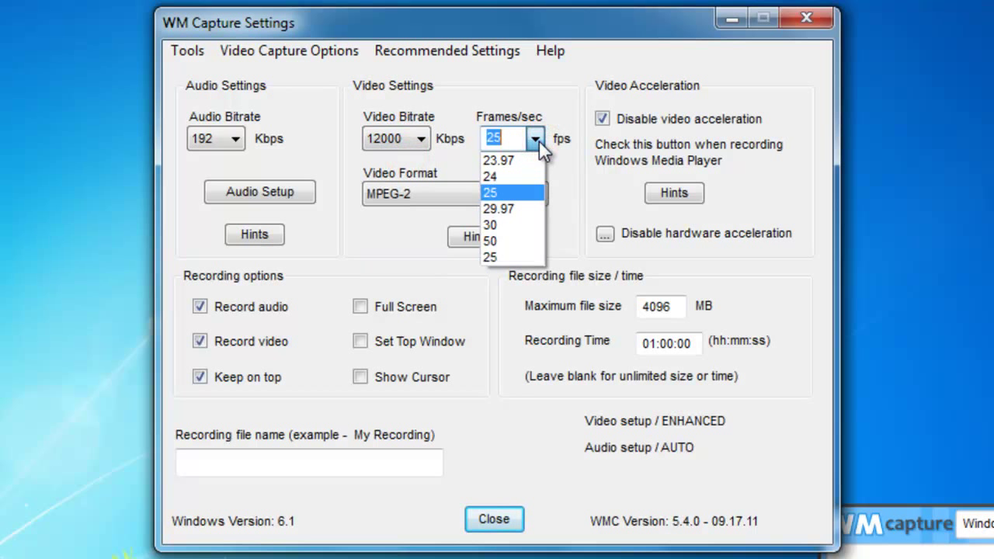
click(511, 242)
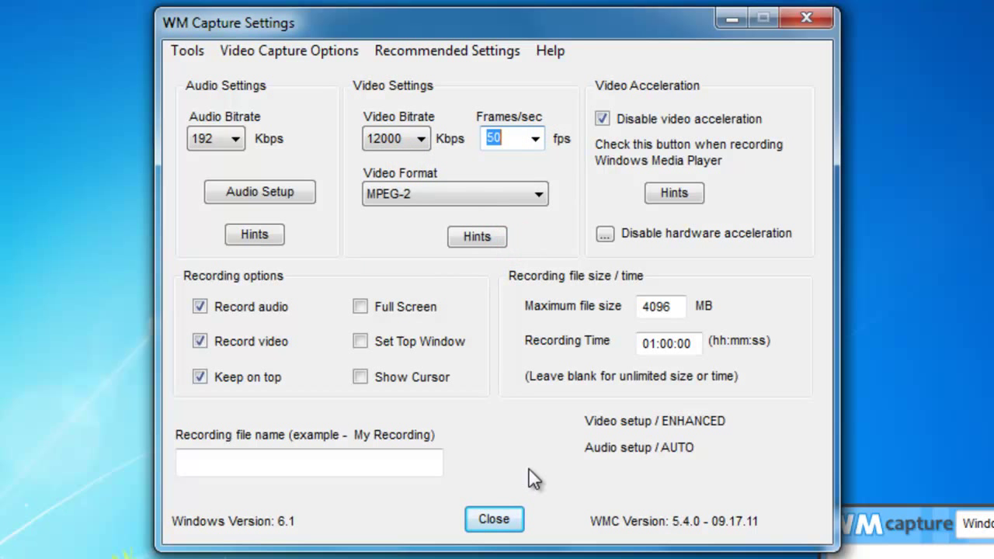
Step: Set the audio bitrate to 256 Kbps and the video bitrate to 8000 Kbps
click(216, 139)
click(233, 225)
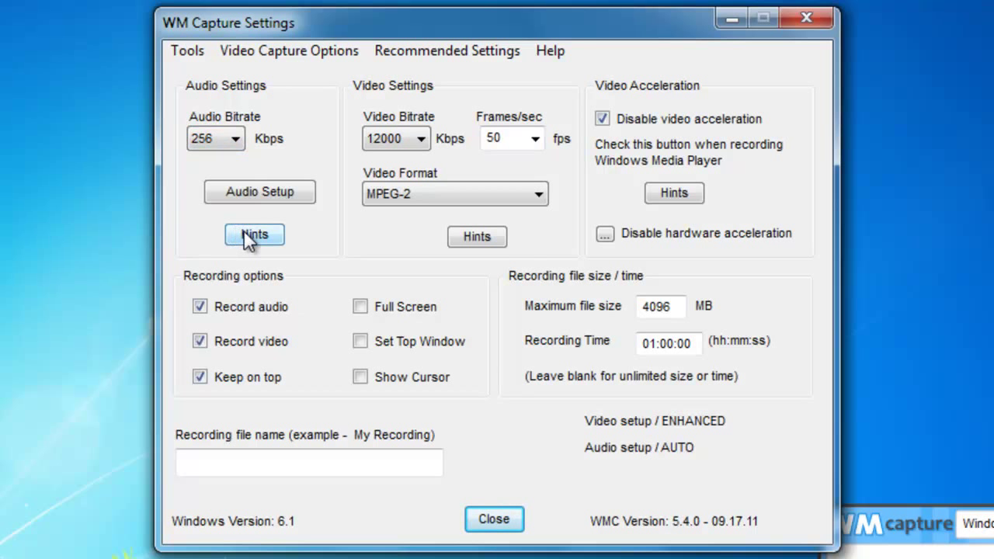
click(392, 138)
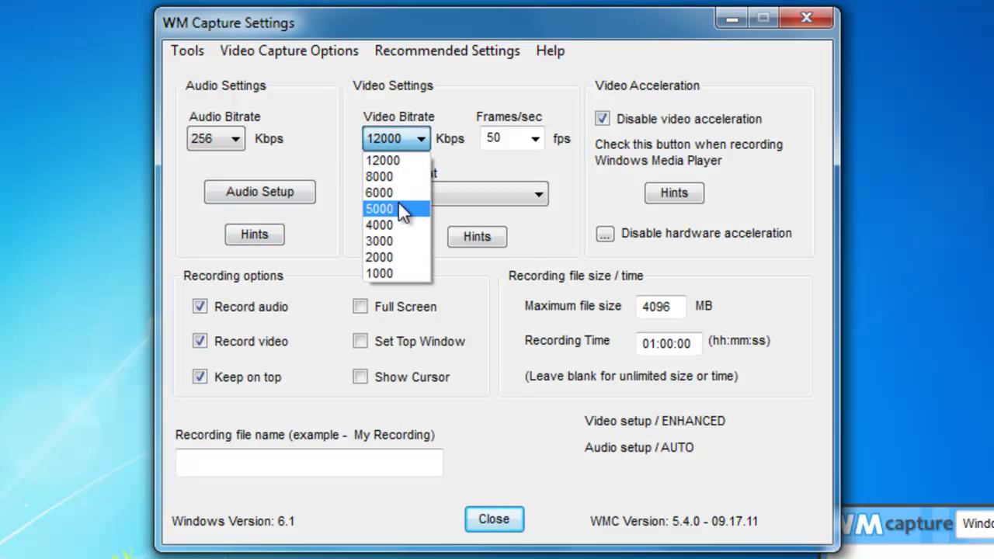
click(408, 178)
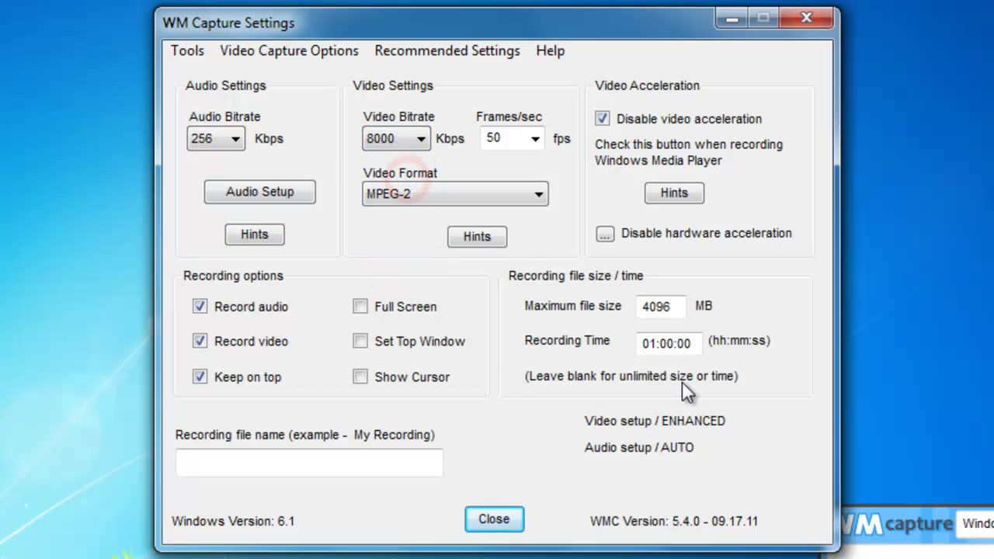
Step: Name the recording file Test001 and close the capture settings
click(373, 462)
text(Test001)
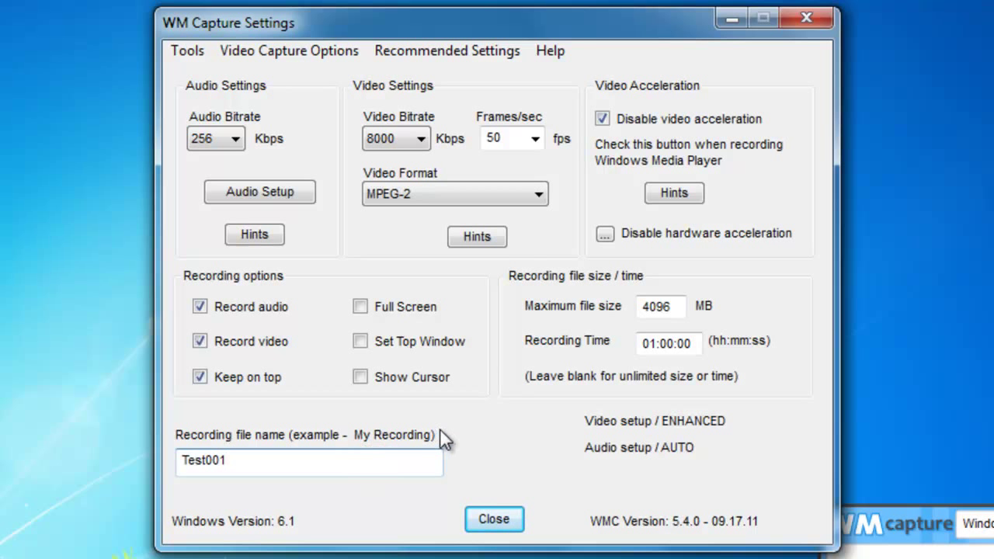
click(495, 520)
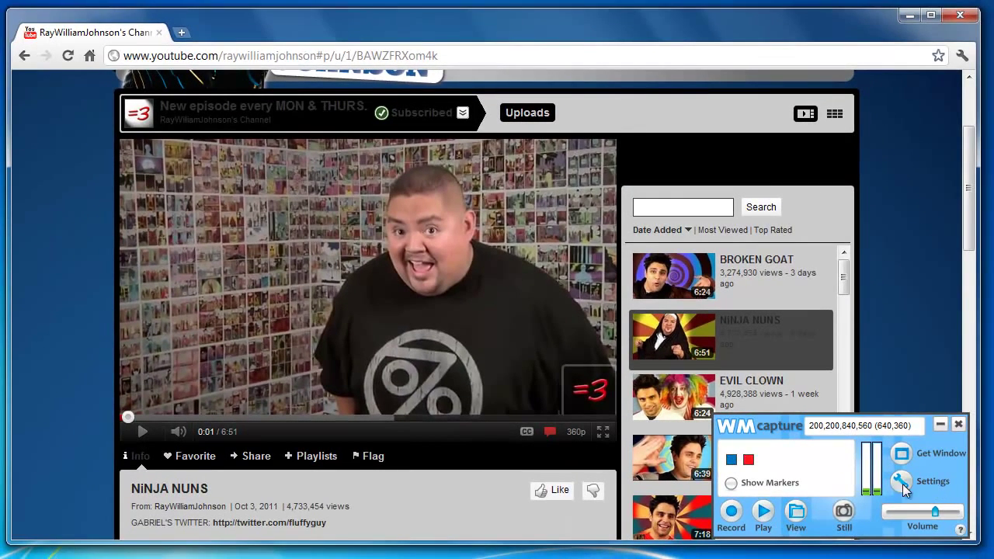
Step: Show the capture markers and fit the capture frame around the YouTube video picture
click(731, 482)
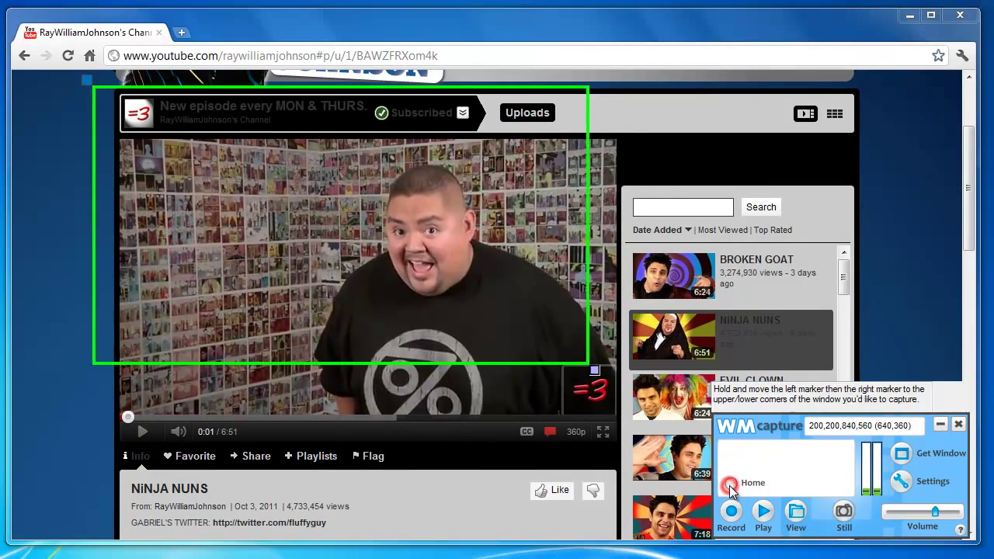
drag(86, 80, 116, 139)
drag(596, 372, 616, 418)
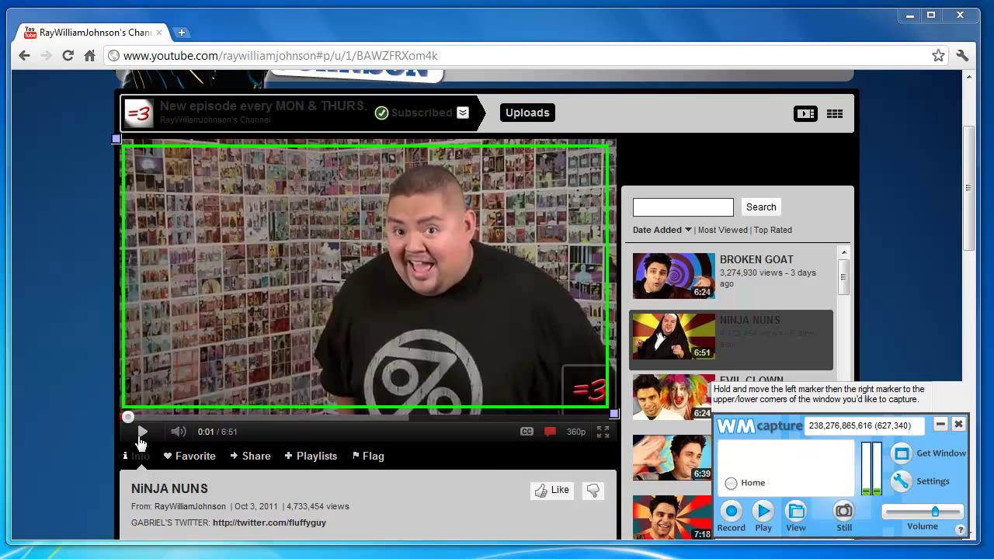
Step: Play the NiNJA NUNS video muted and start recording it
click(140, 434)
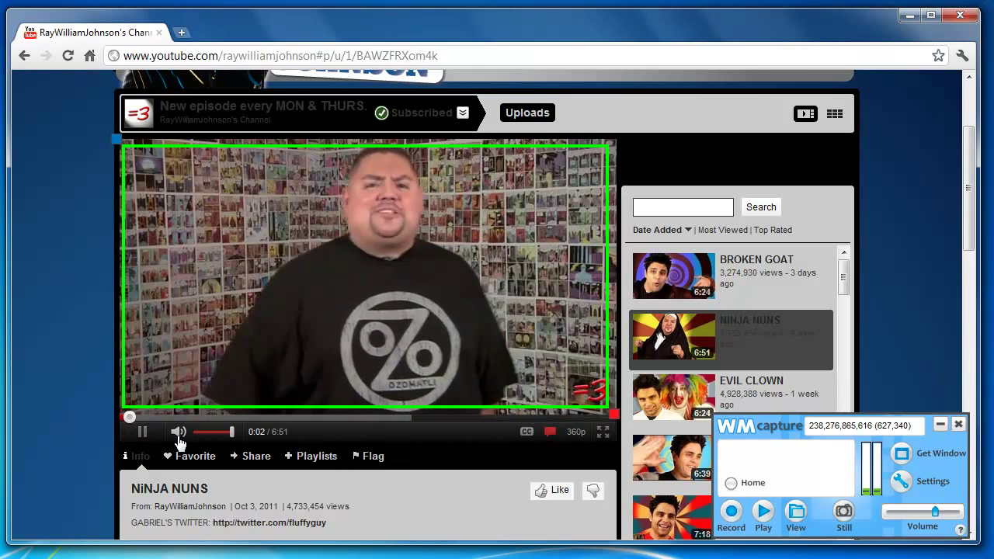
click(178, 432)
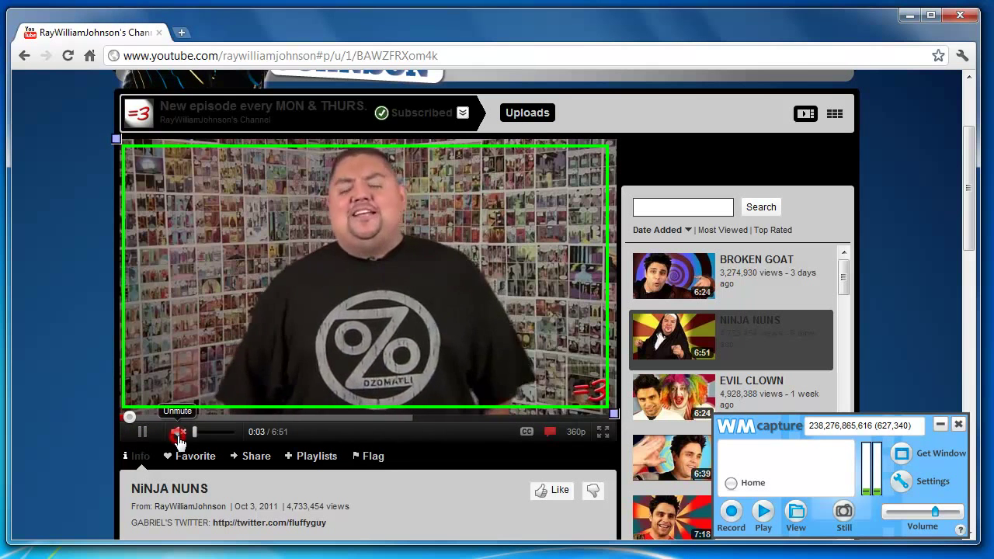
click(730, 511)
click(731, 513)
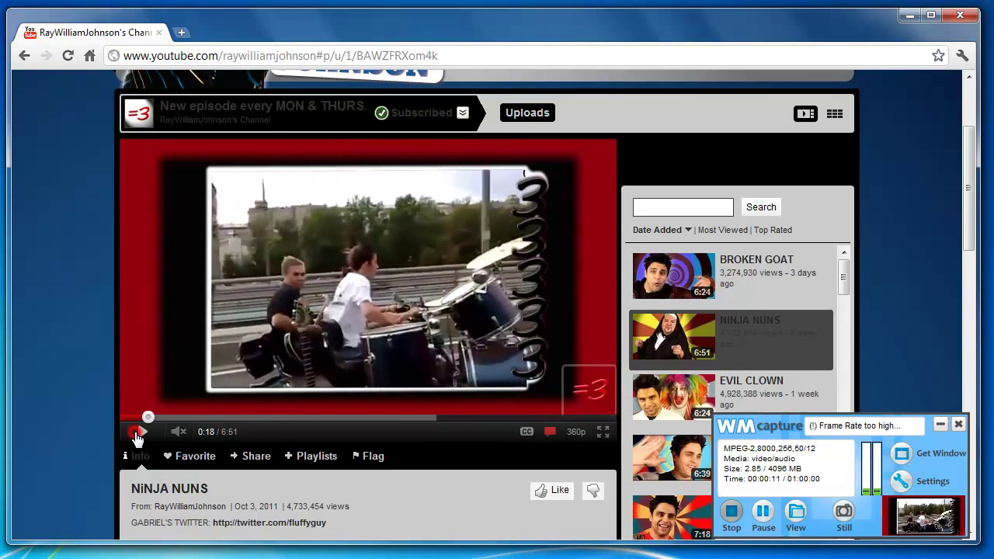
Step: Stop the recording with the video paused, and minimize the browser window
click(140, 433)
click(730, 513)
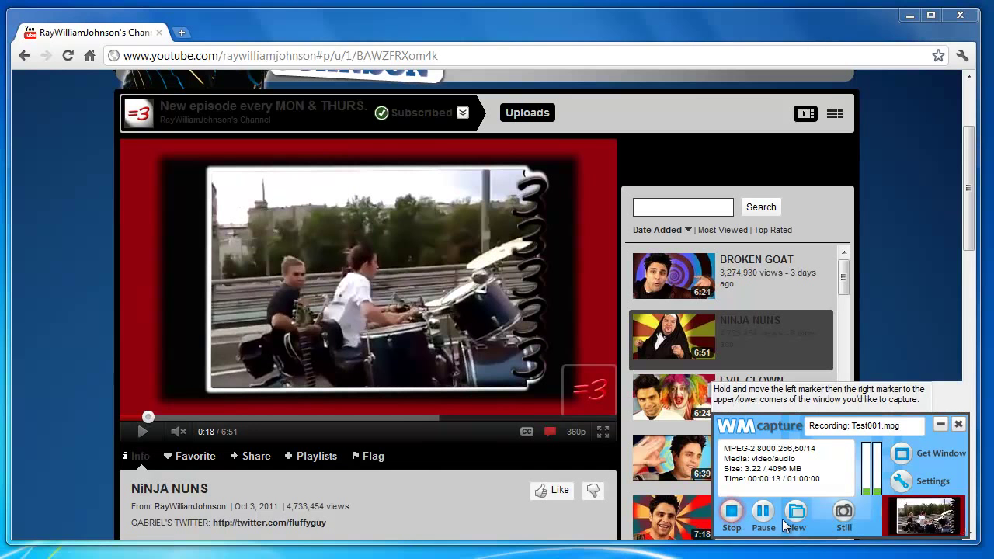
click(909, 19)
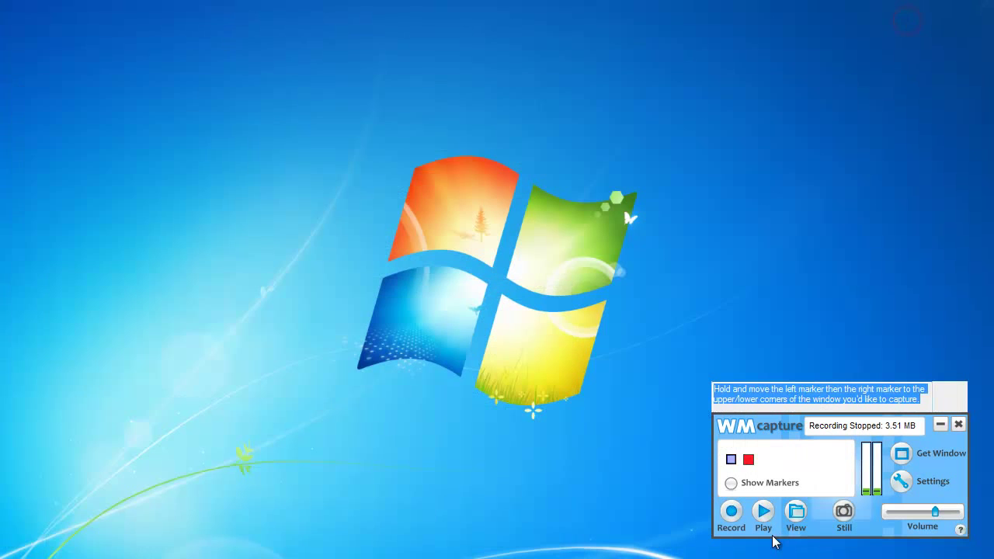
Step: Play back the Test001 recording in a player window fitted to the desktop, and close the player
click(767, 516)
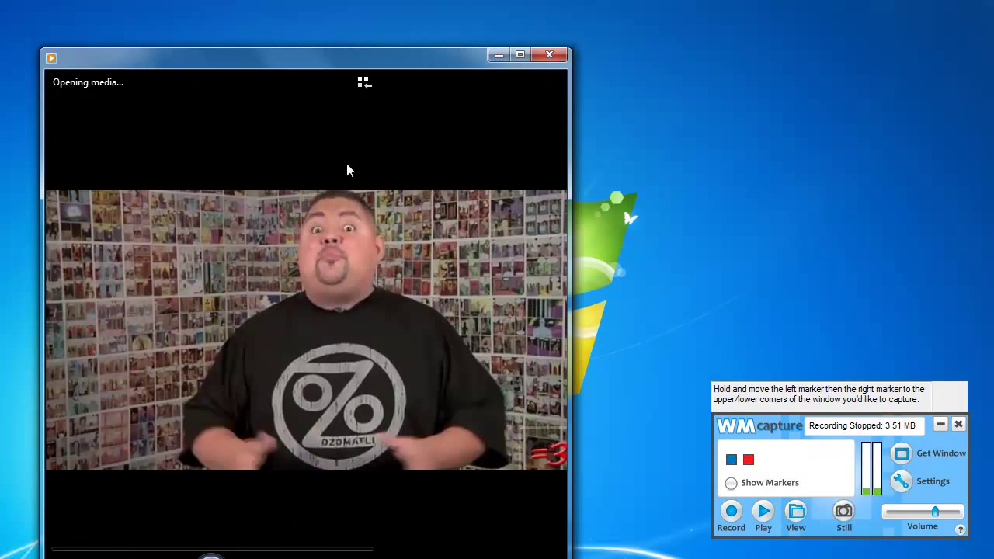
drag(344, 67, 344, 42)
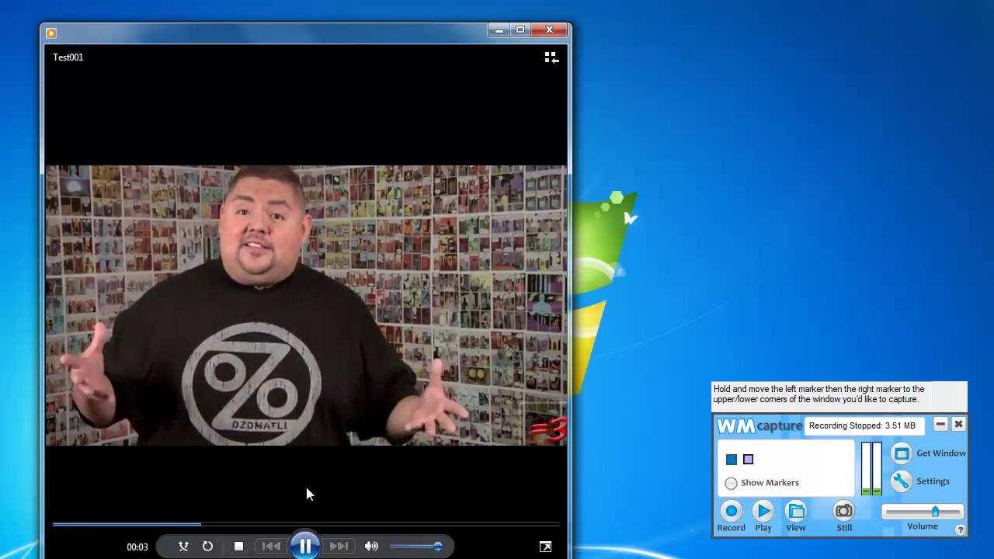
drag(362, 558, 362, 471)
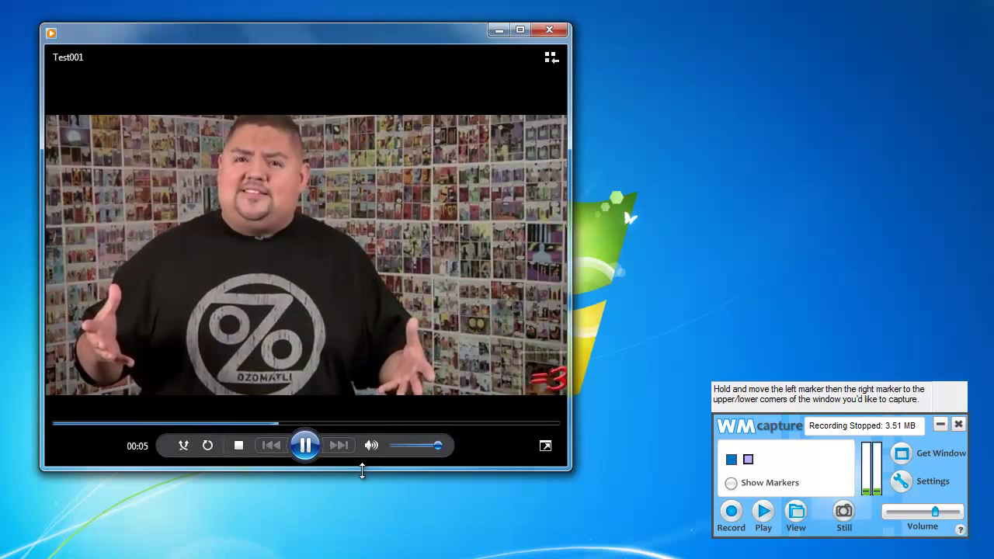
click(550, 31)
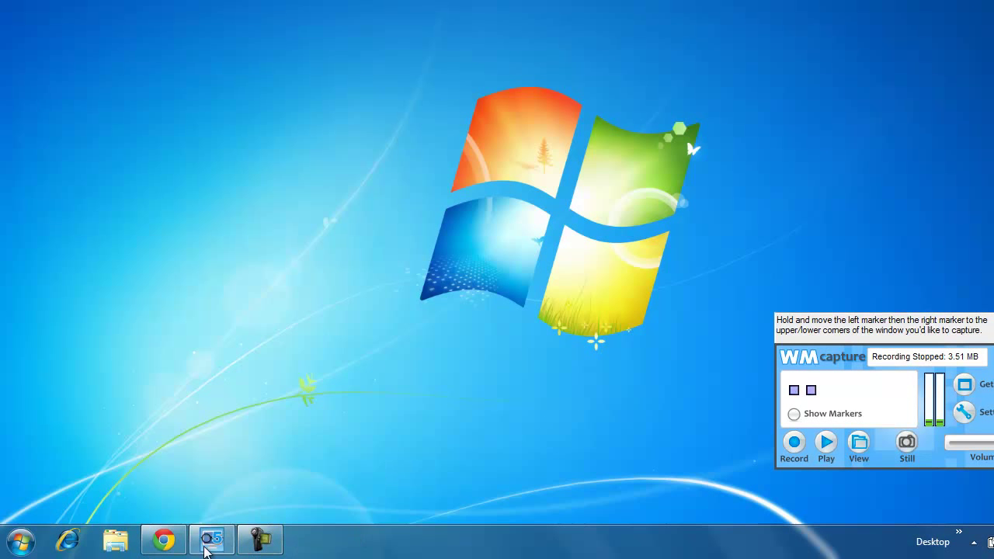
Step: Restore the browser, resume the NiNJA NUNS video and start a second recording
click(165, 544)
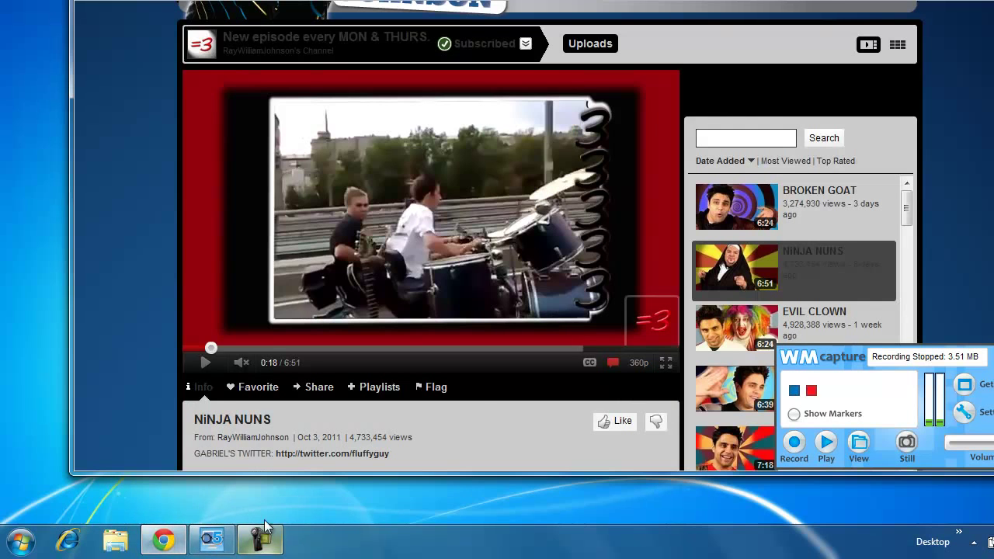
click(206, 365)
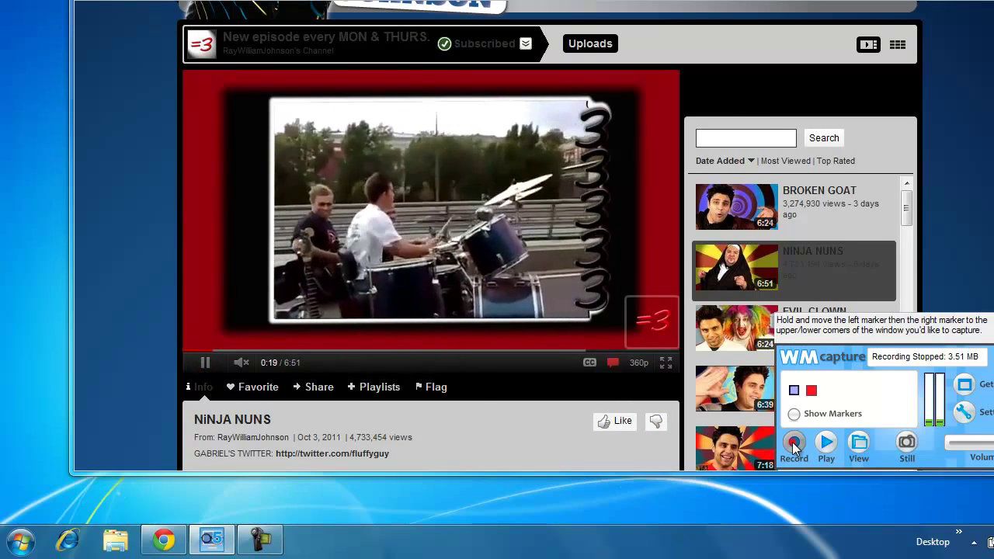
key(F9)
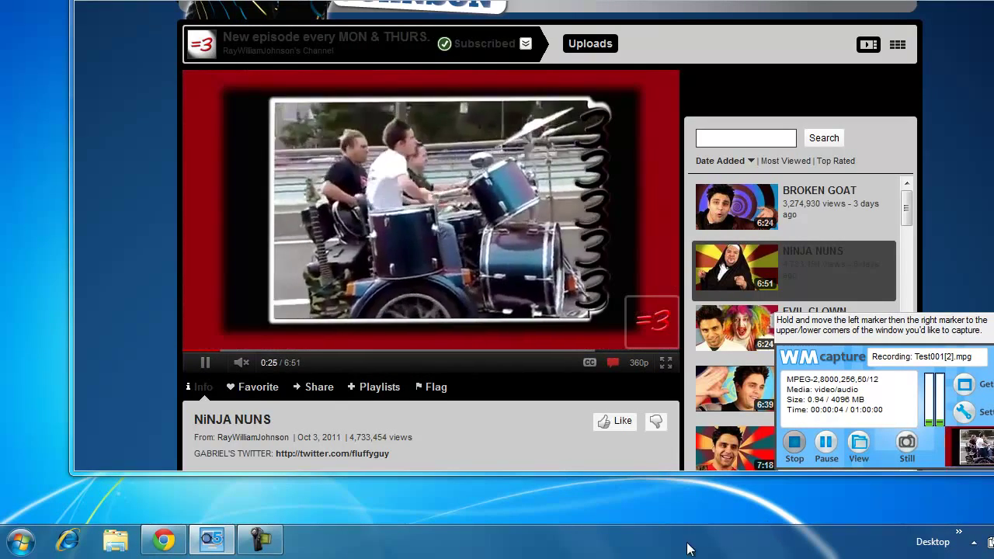
right_click(508, 548)
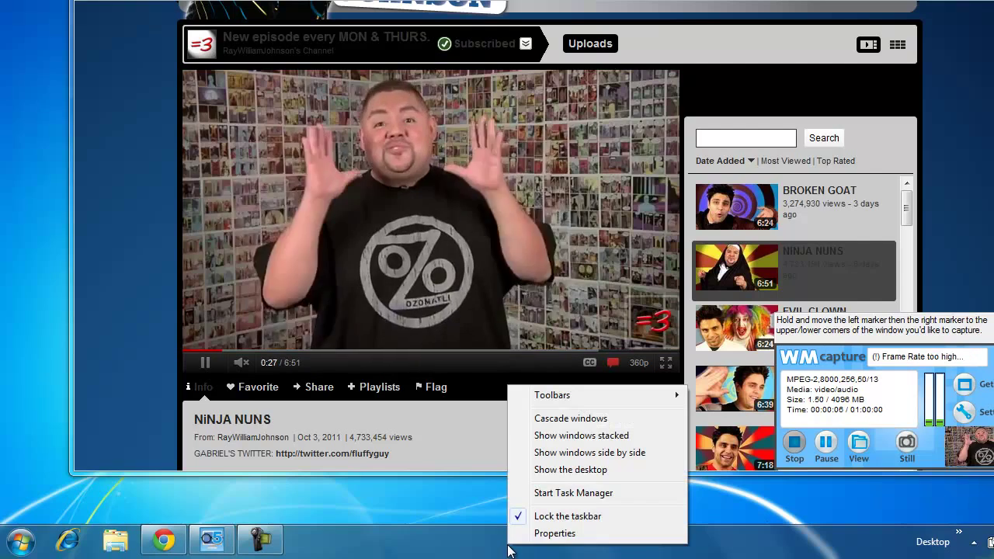
click(609, 495)
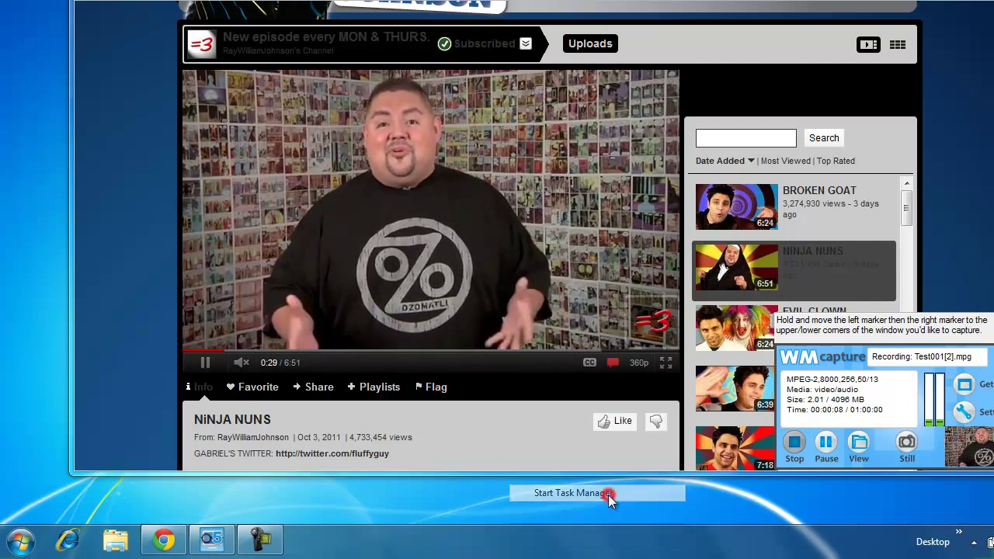
click(494, 34)
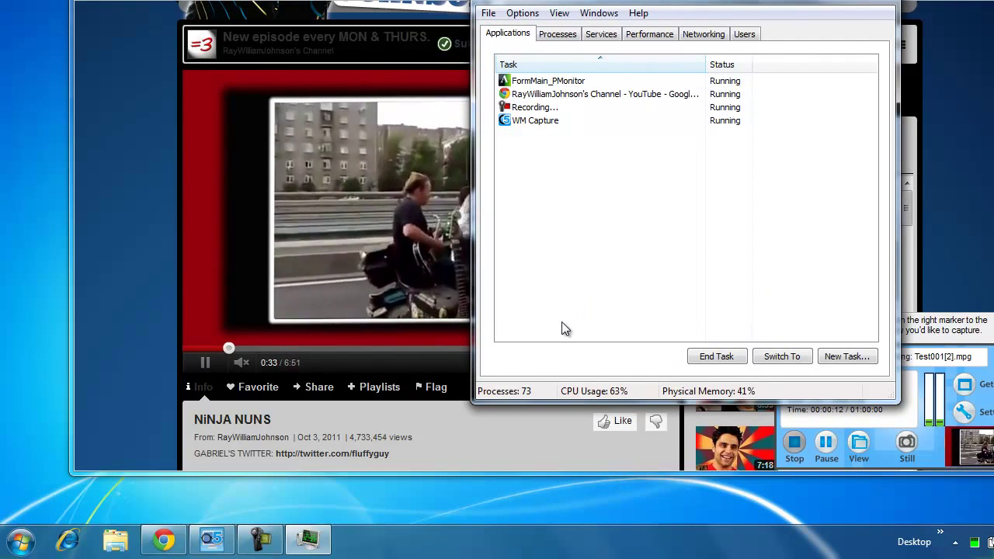
key(alt+F4)
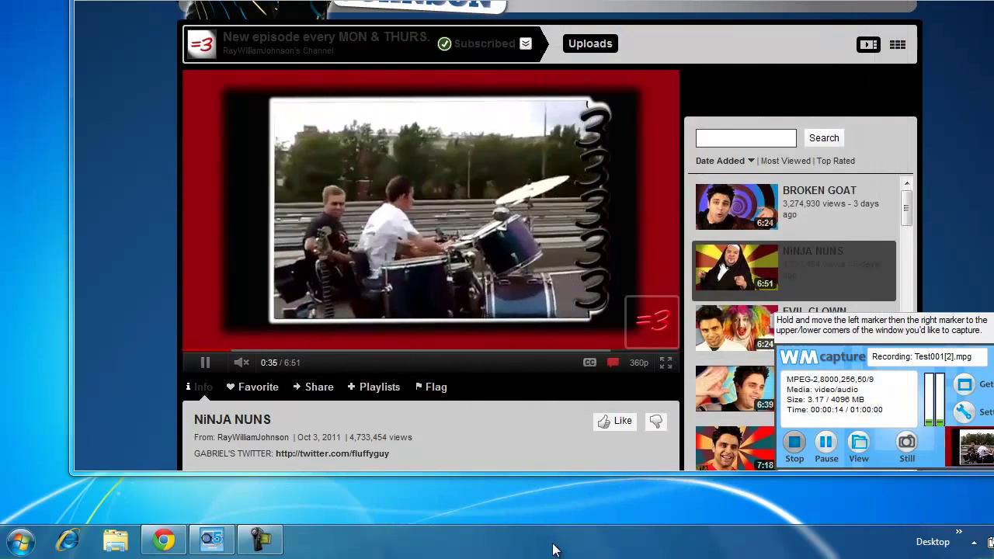
Step: Open Windows Task Manager and examine the CPU and memory performance graphs during the recording
right_click(553, 548)
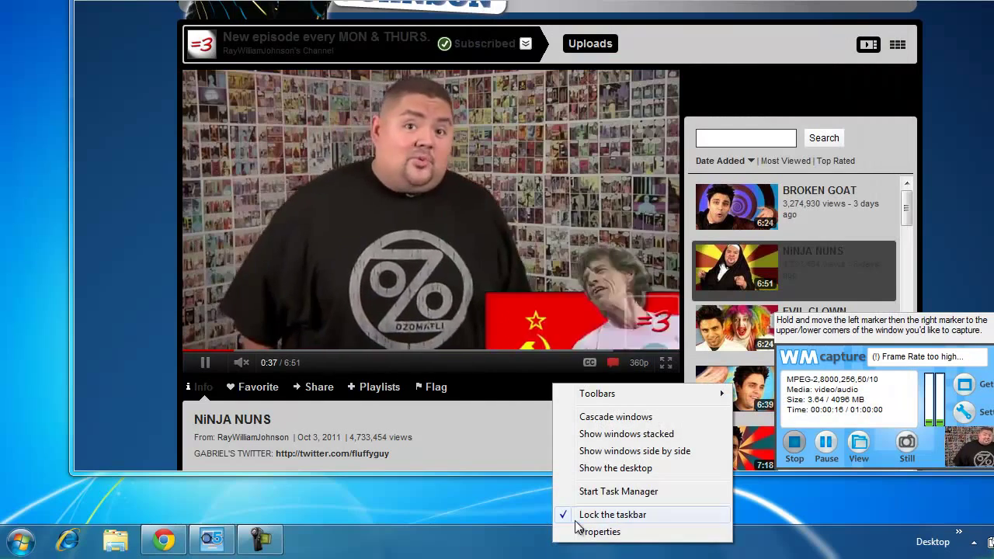
click(659, 489)
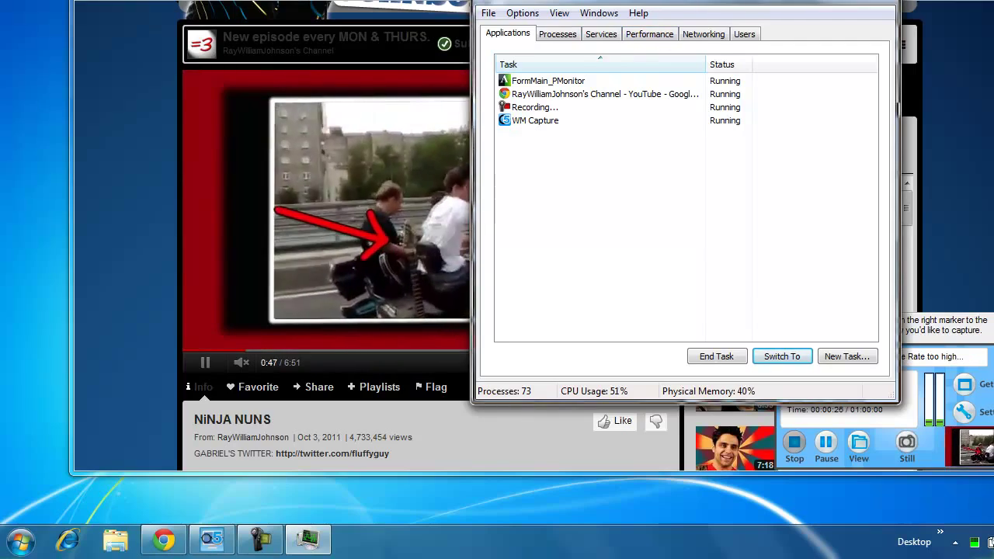
drag(676, 8, 536, 23)
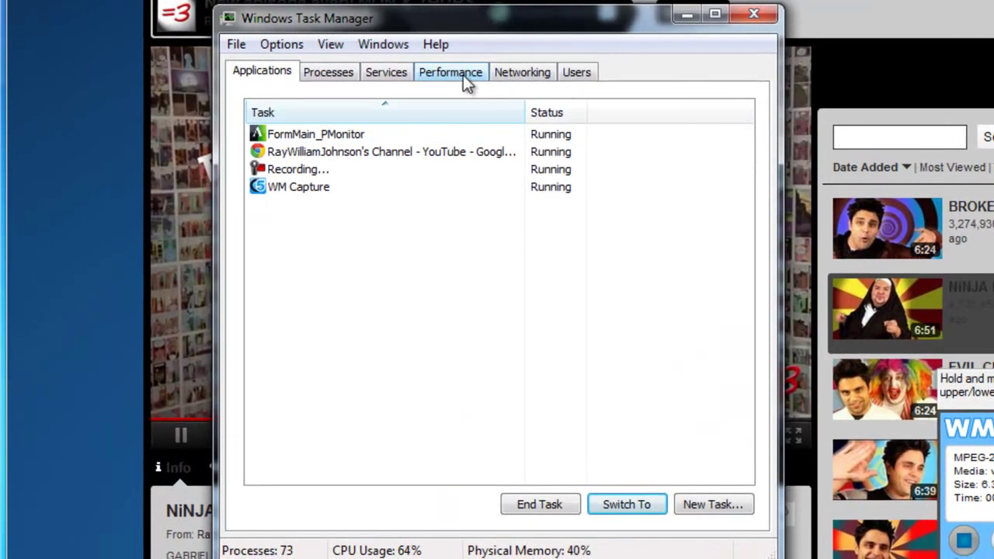
click(462, 74)
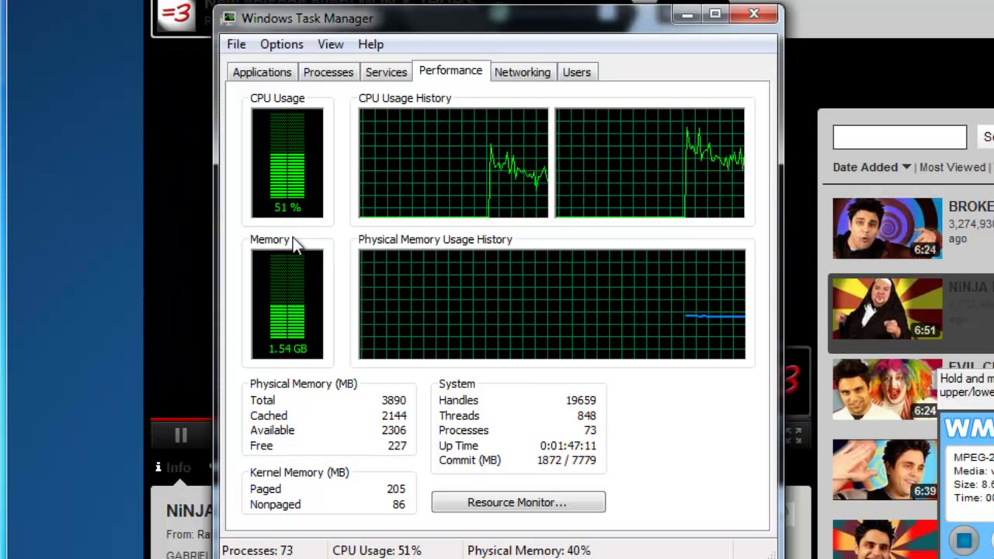
Step: Pause the NiNJA NUNS video and stop the second recording
click(180, 435)
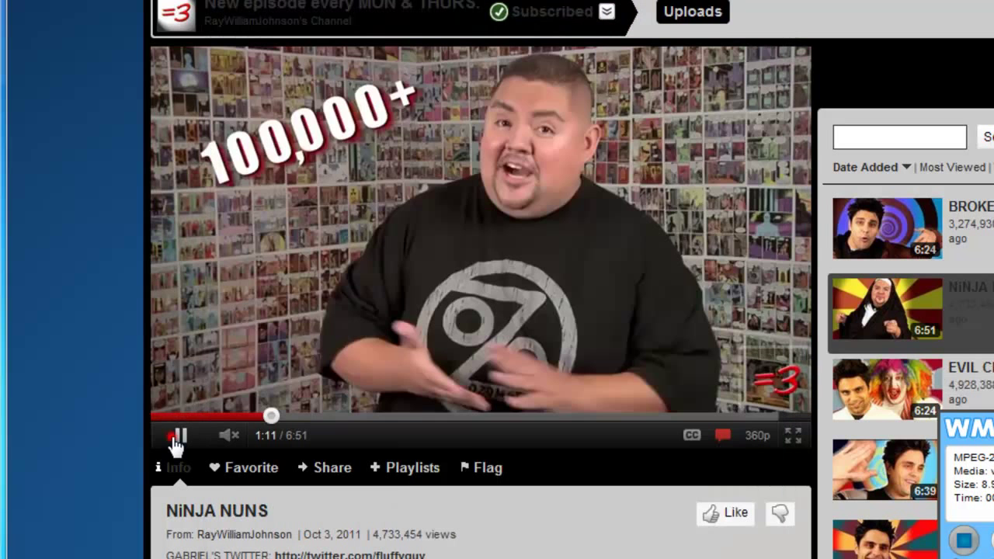
click(964, 541)
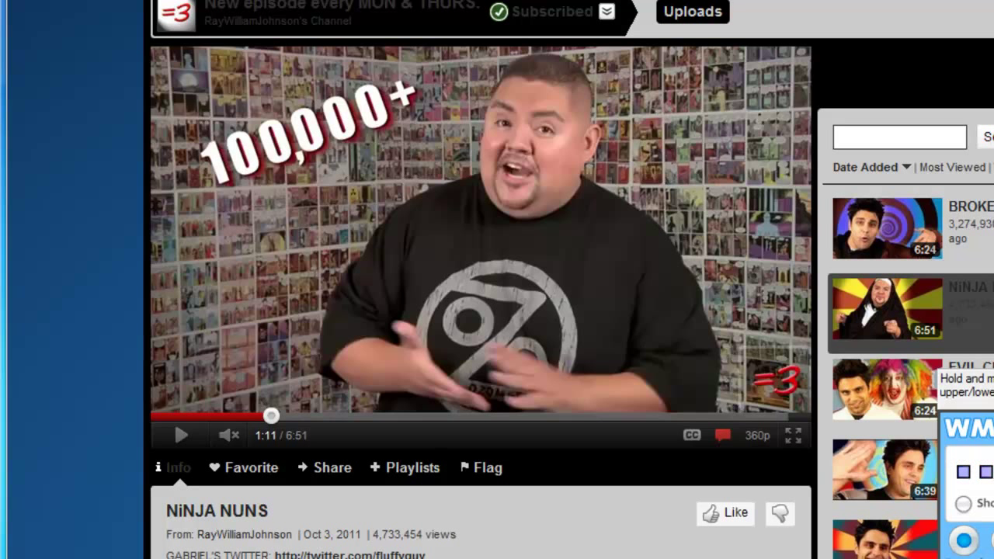
Step: Open Windows Task Manager, examine the CPU and memory graphs with no recording running, and close it
click(311, 528)
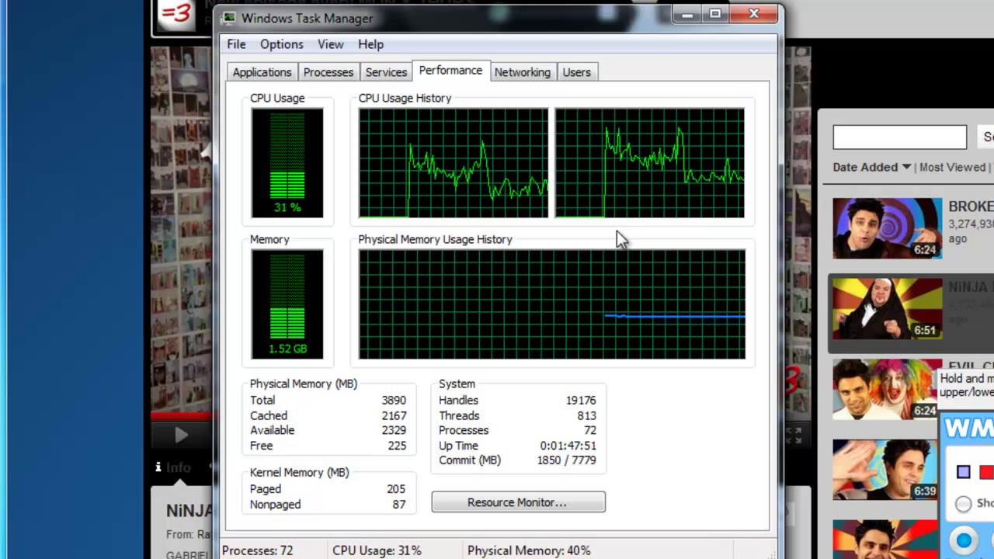
drag(581, 12, 478, 36)
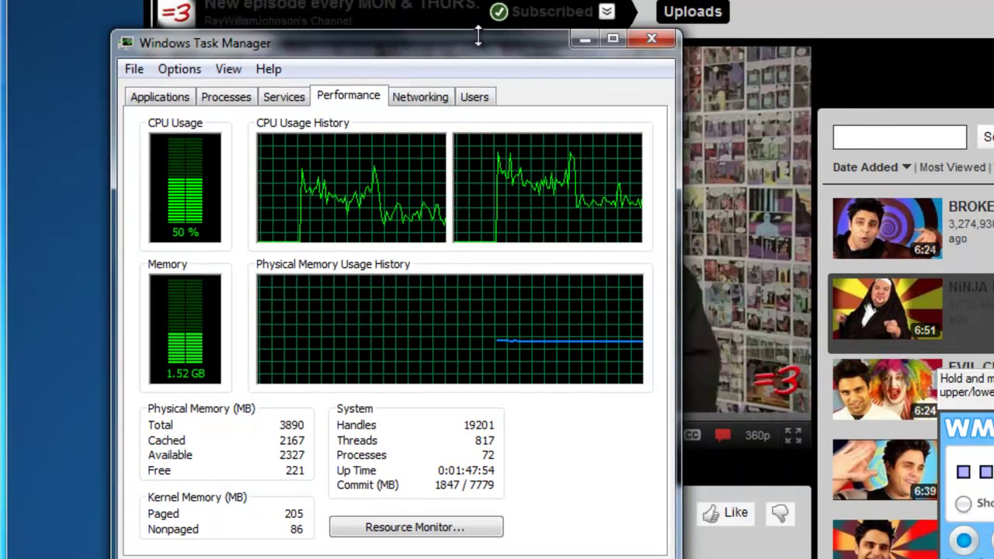
click(648, 41)
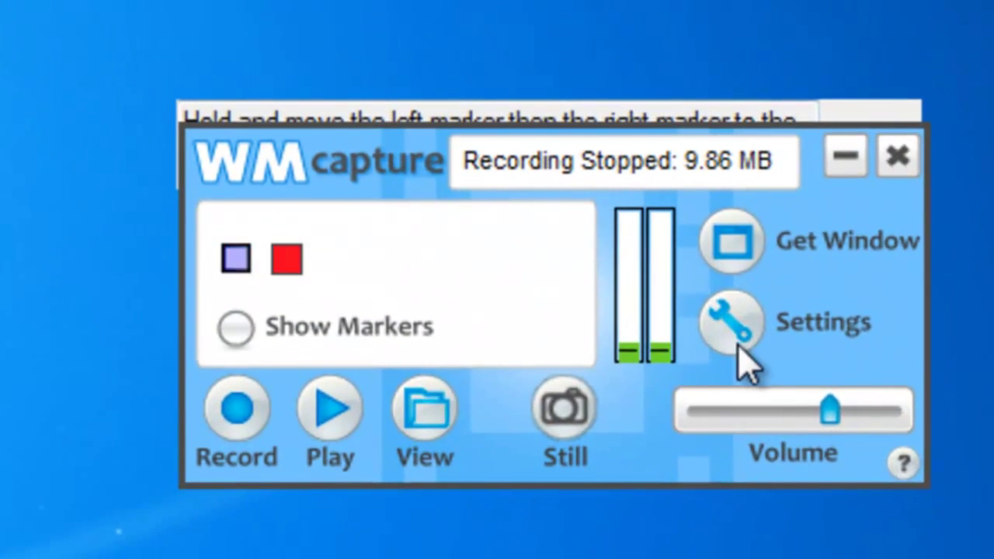
Step: Open the WM Capture settings and review the available video formats, leaving MPEG-2 selected
click(736, 348)
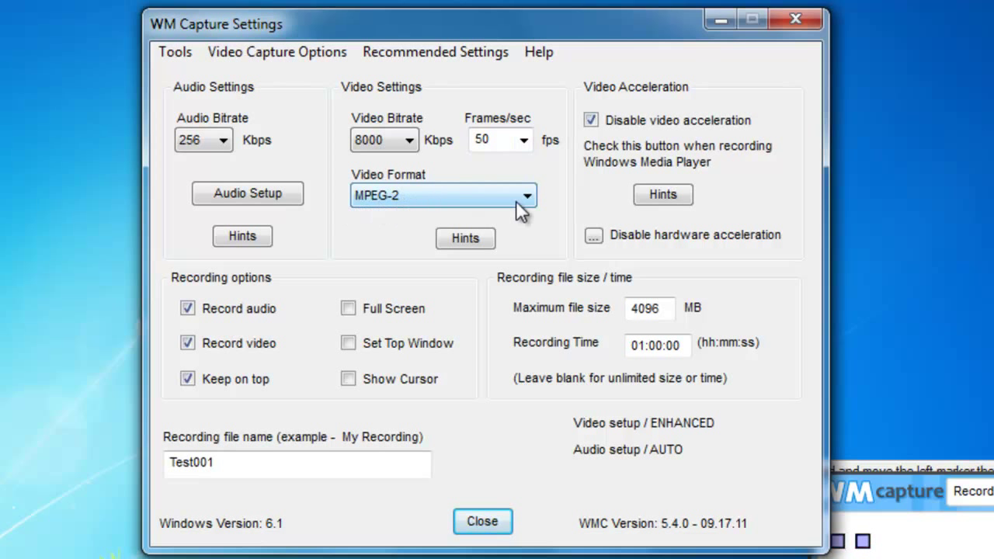
click(526, 198)
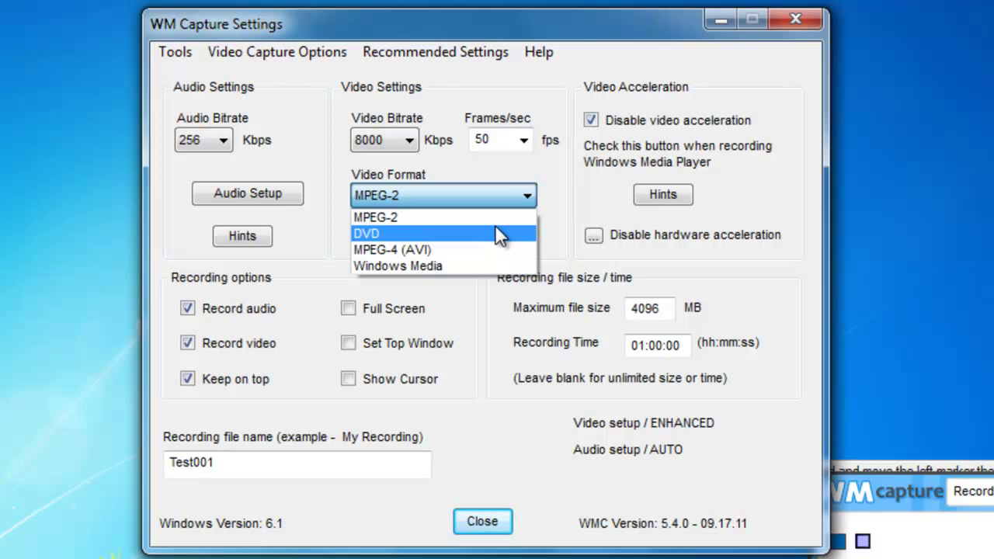
key(Up)
click(579, 28)
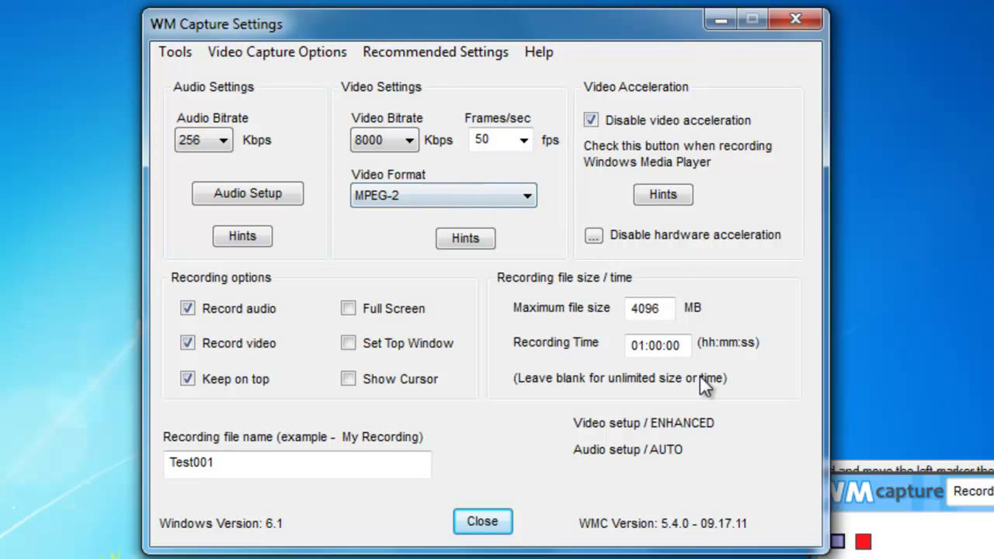
Step: Set the video bitrate to 6000 Kbps and the frame rate to 29.97 fps, and close the settings
click(392, 140)
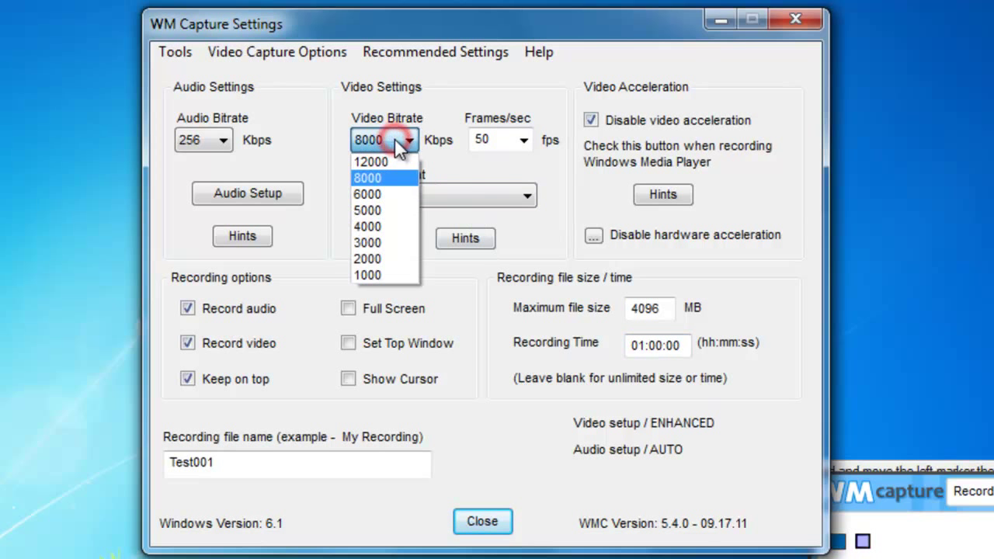
click(390, 195)
click(525, 140)
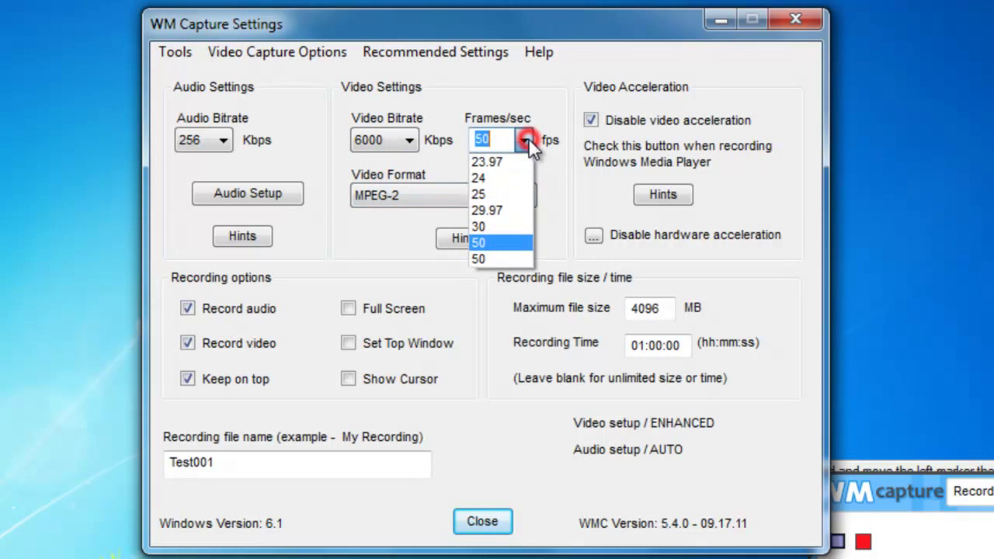
click(522, 209)
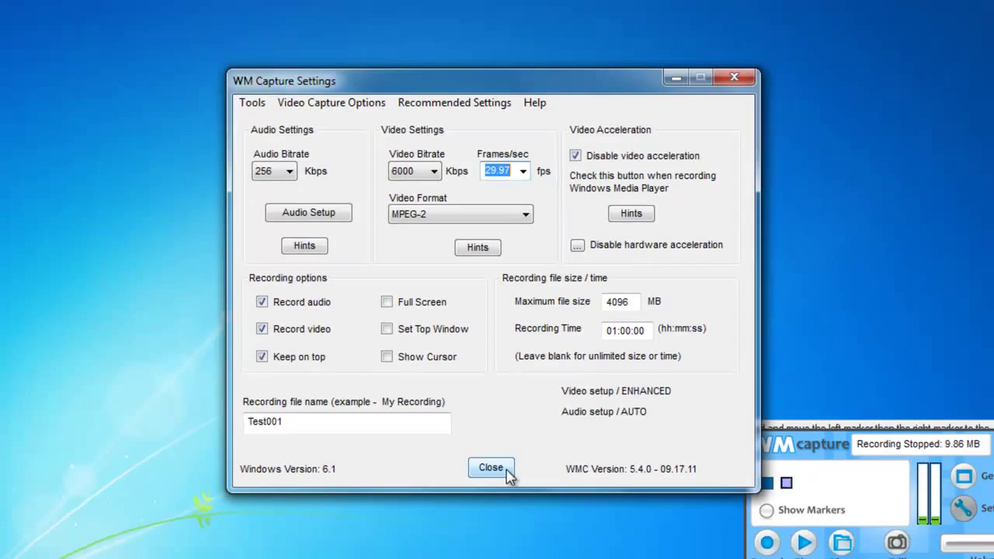
click(509, 525)
Step: Restore the YouTube browser window, show the capture markers and fit the frame around the NiNJA NUNS video, about 640 pixels wide
key(alt+Tab)
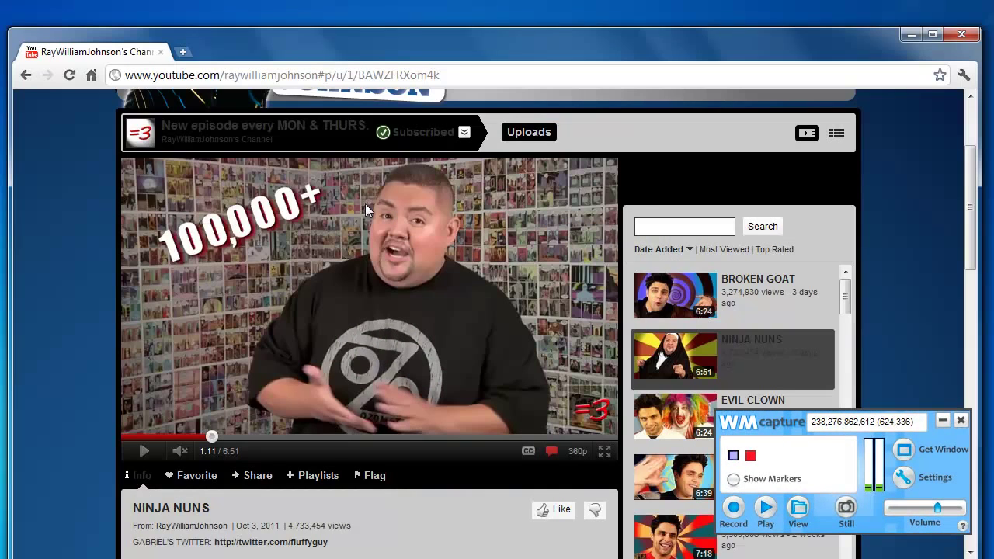
drag(526, 46, 528, 29)
click(733, 480)
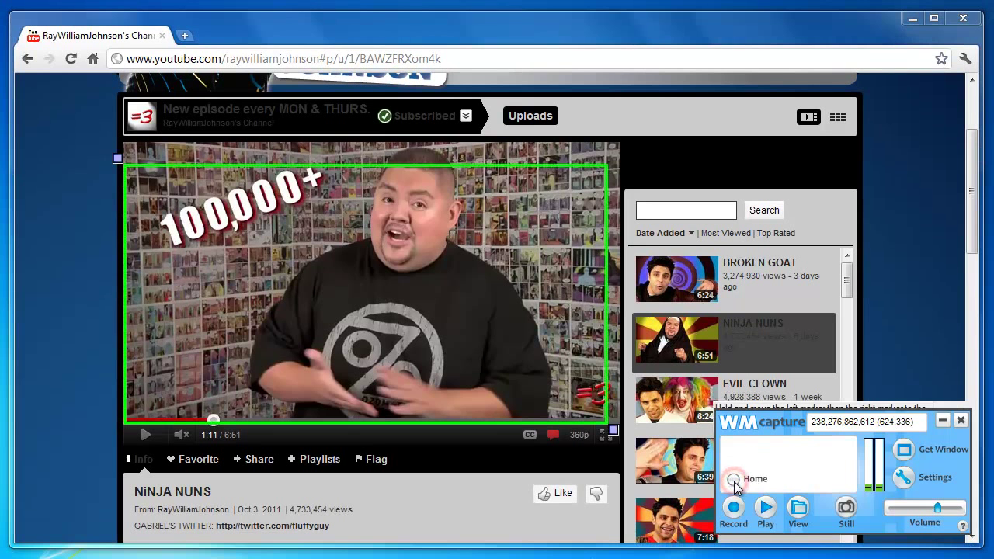
drag(117, 153, 120, 143)
drag(612, 437, 618, 425)
drag(125, 145, 118, 140)
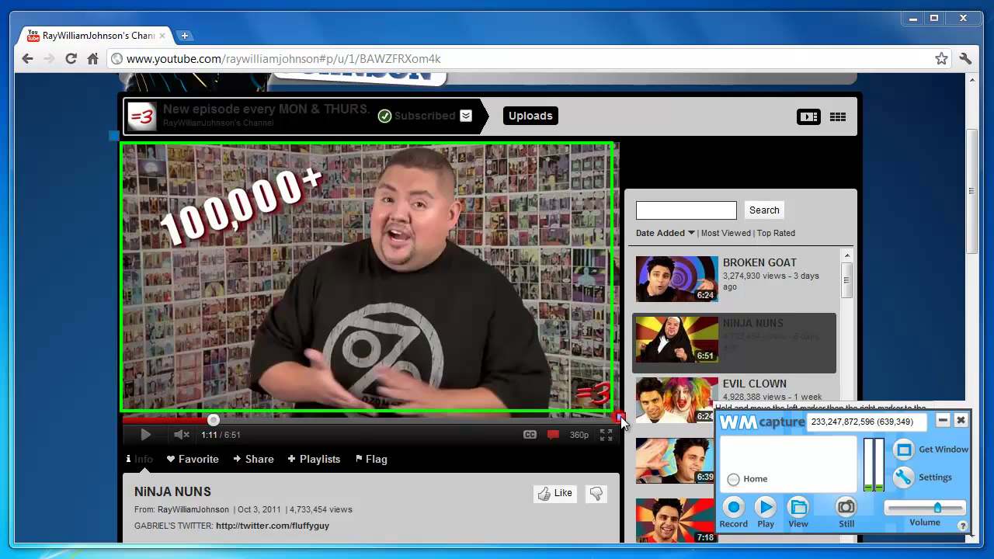
drag(618, 420, 621, 419)
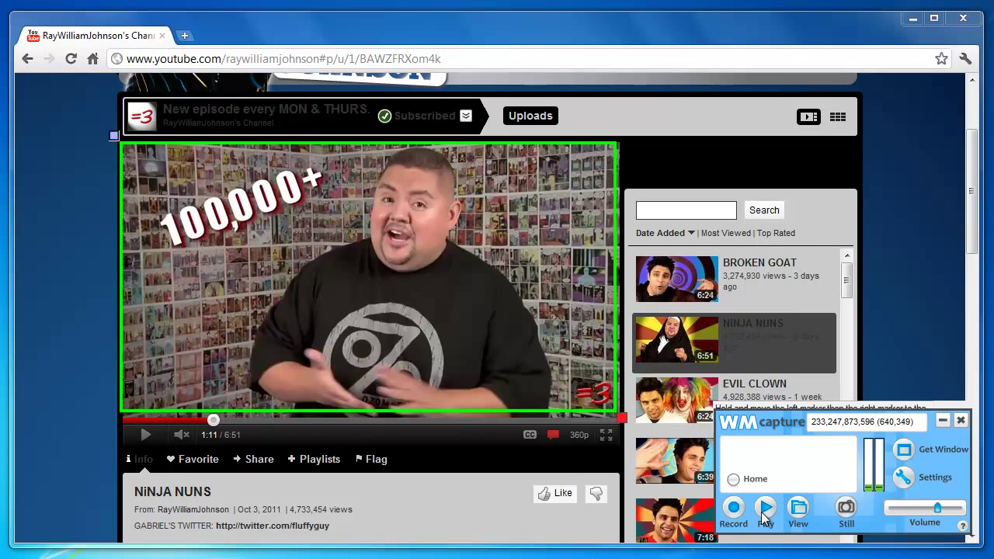
Step: Start recording the resumed NiNJA NUNS video and examine the CPU and memory load in Windows Task Manager
click(736, 512)
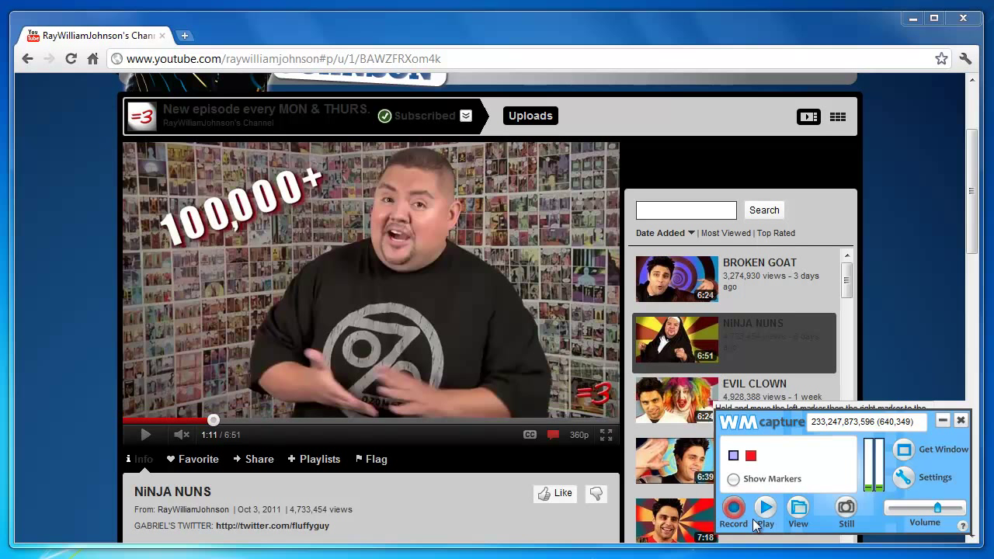
click(146, 437)
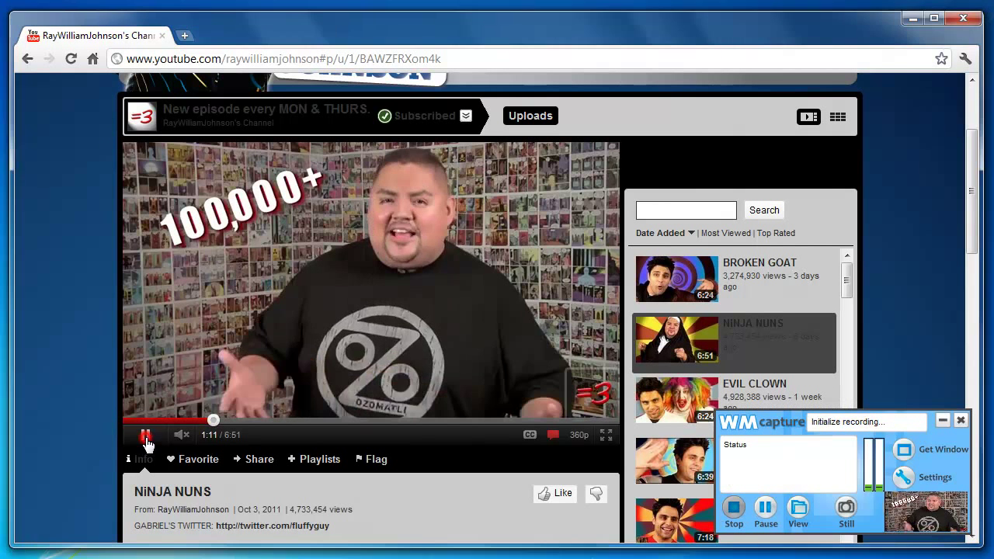
right_click(366, 558)
click(419, 558)
drag(357, 159, 459, 91)
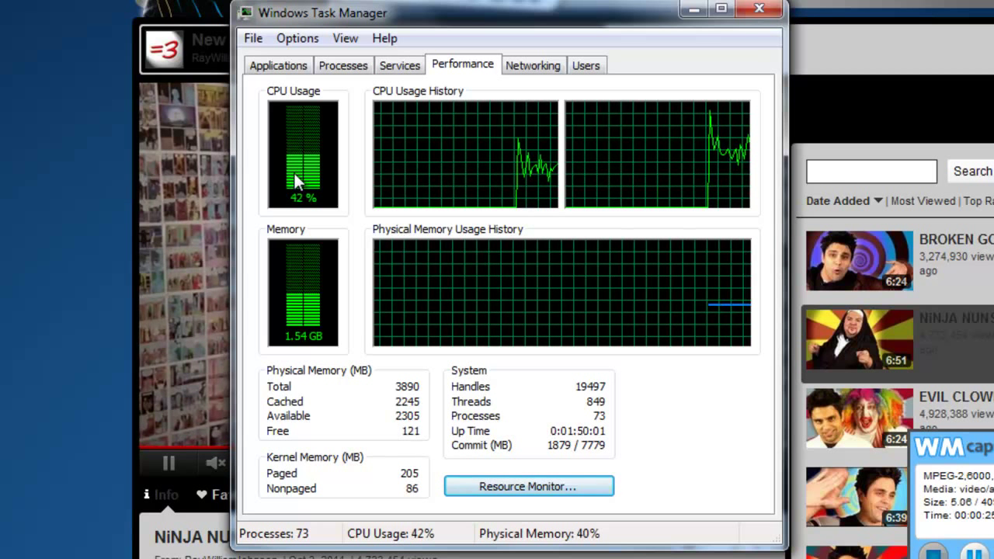
click(759, 10)
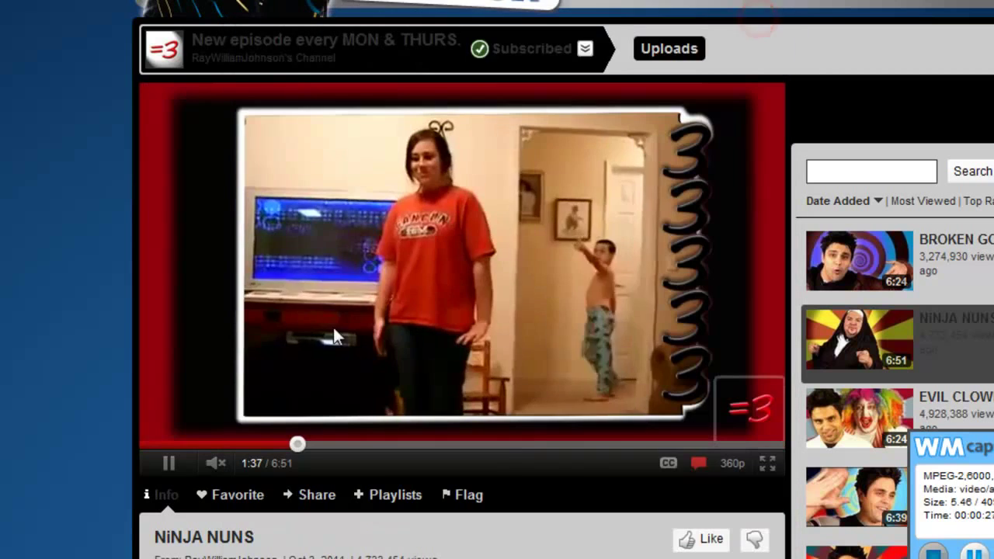
Step: Pause the NiNJA NUNS video and stop its recording, and play back the new Test001 file before closing the player
click(167, 464)
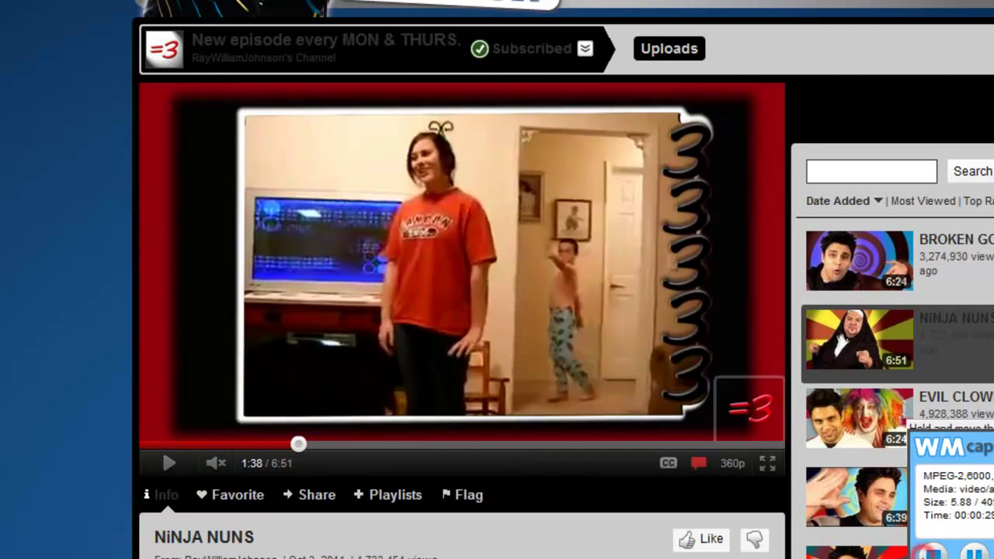
click(777, 528)
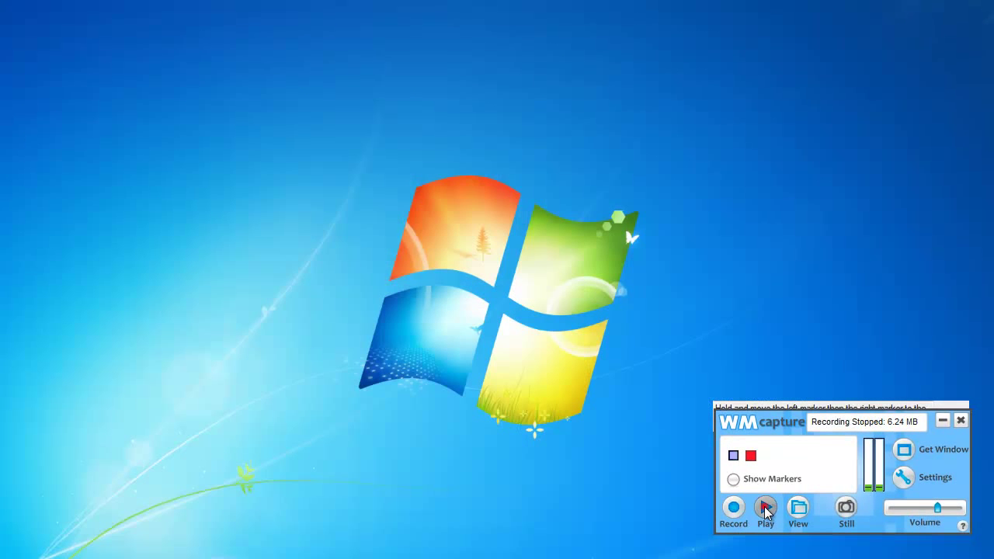
click(766, 509)
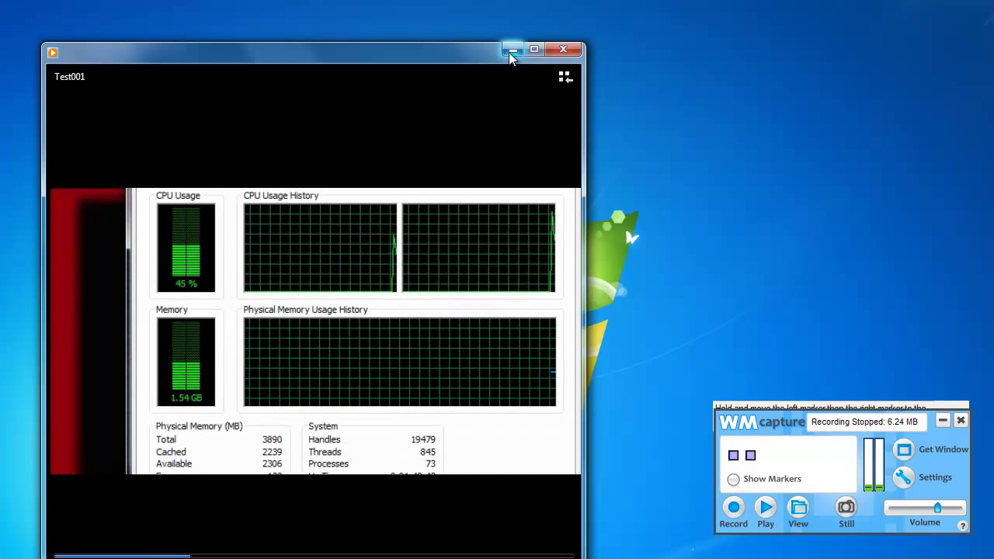
click(565, 51)
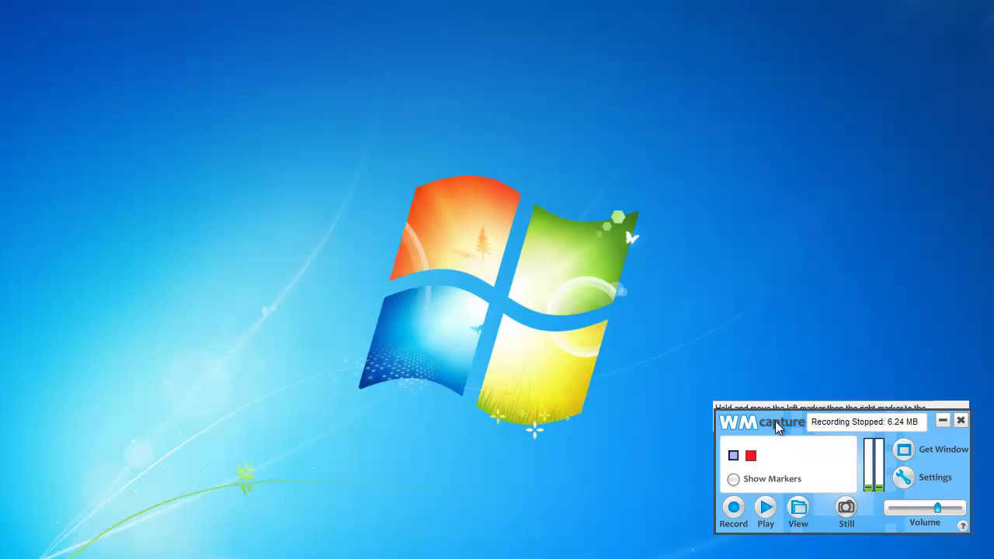
Step: Review the WM Capture settings and open the Windows Best Performance options from them, leaving only the Performance Options dialog open
click(905, 477)
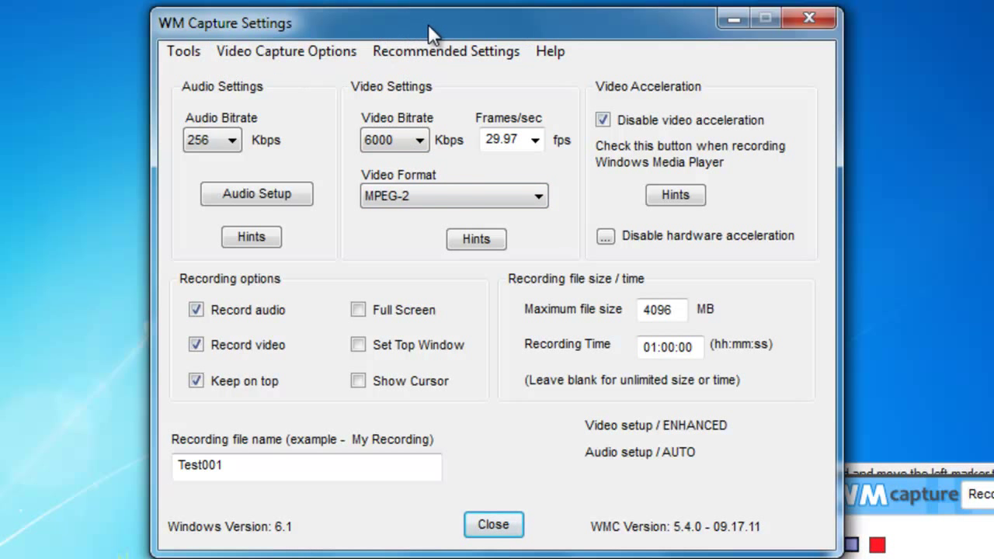
click(827, 17)
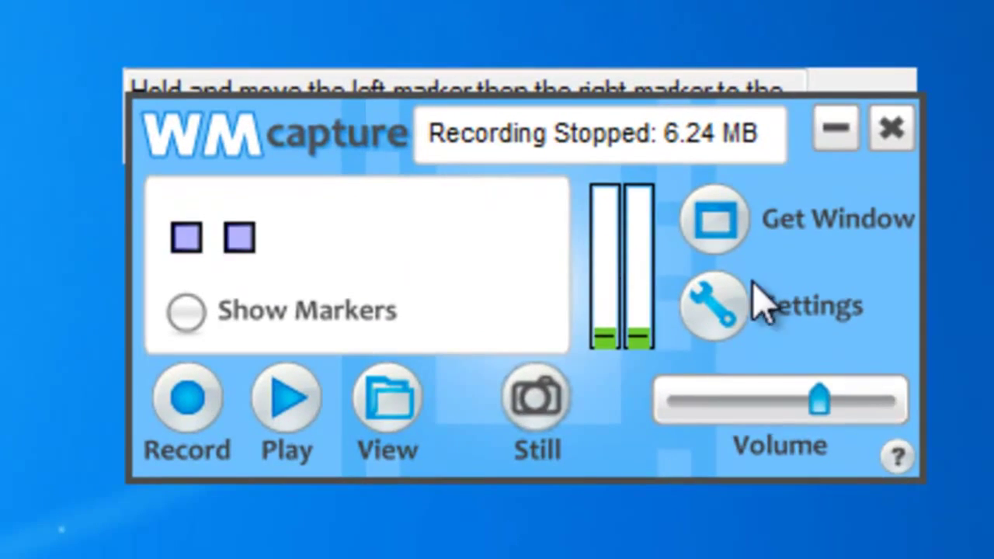
click(738, 320)
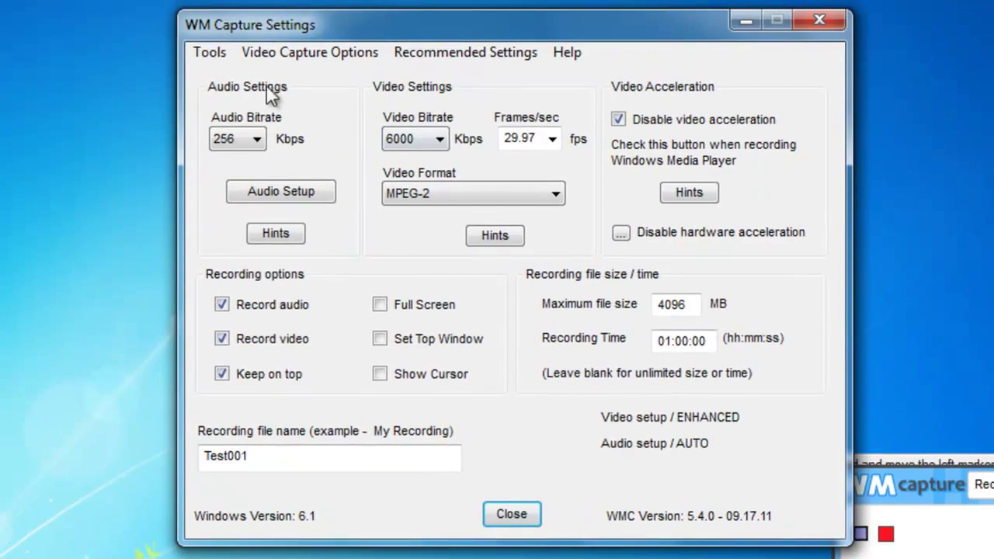
click(212, 55)
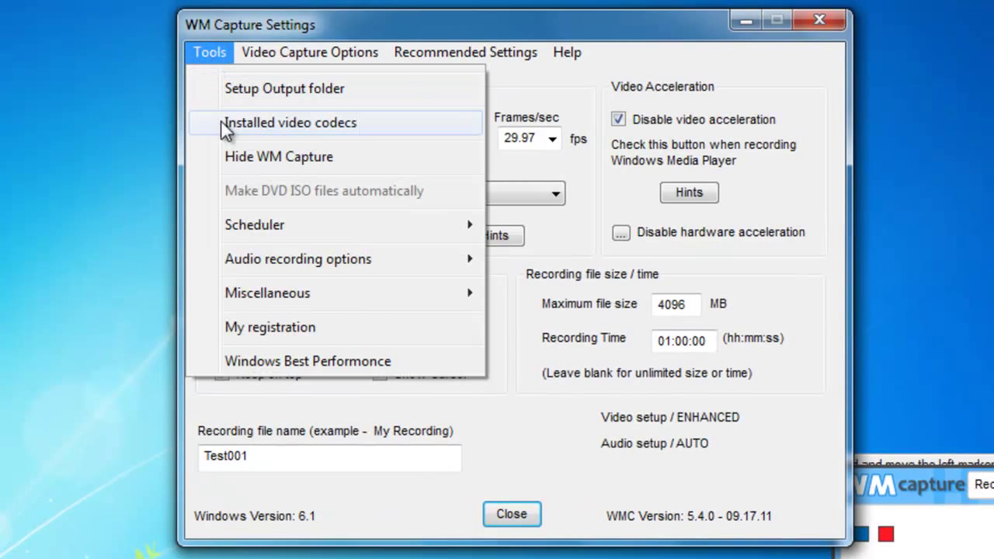
click(454, 361)
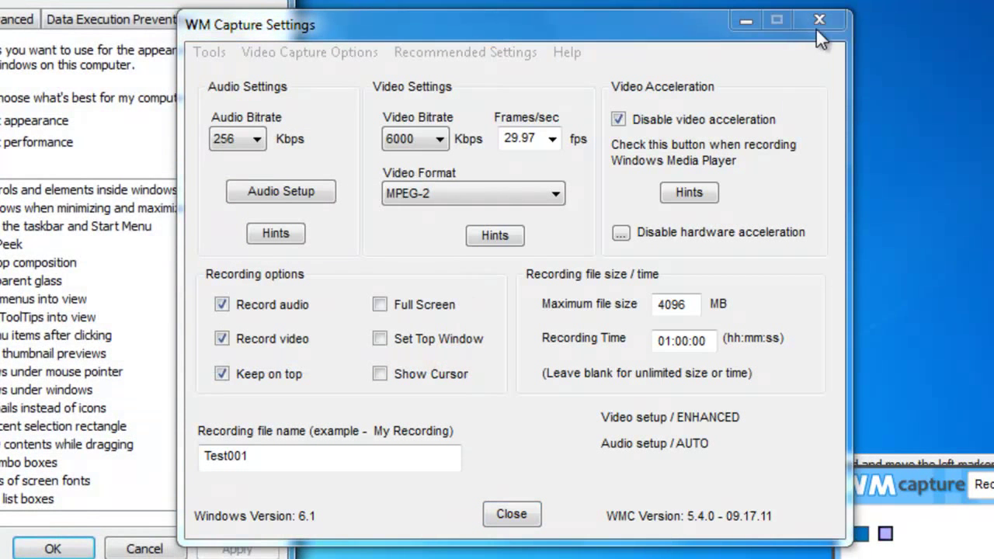
click(512, 515)
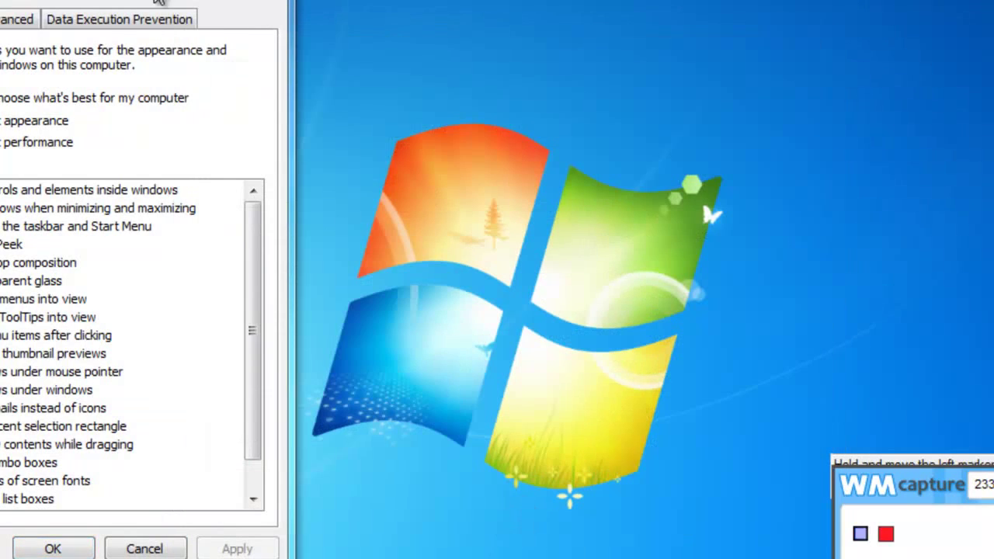
drag(251, 2, 507, 17)
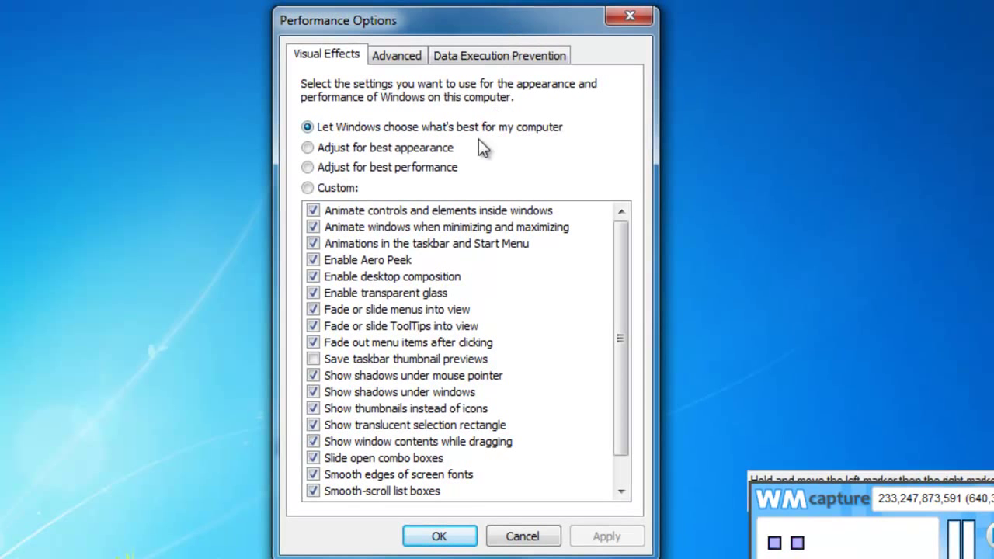
mouse_move(614, 282)
mouse_down()
mouse_move(624, 330)
mouse_move(630, 269)
mouse_up()
Step: Try the visual effects option Adjust for best performance, review the effects list, and cancel the dialog
click(352, 167)
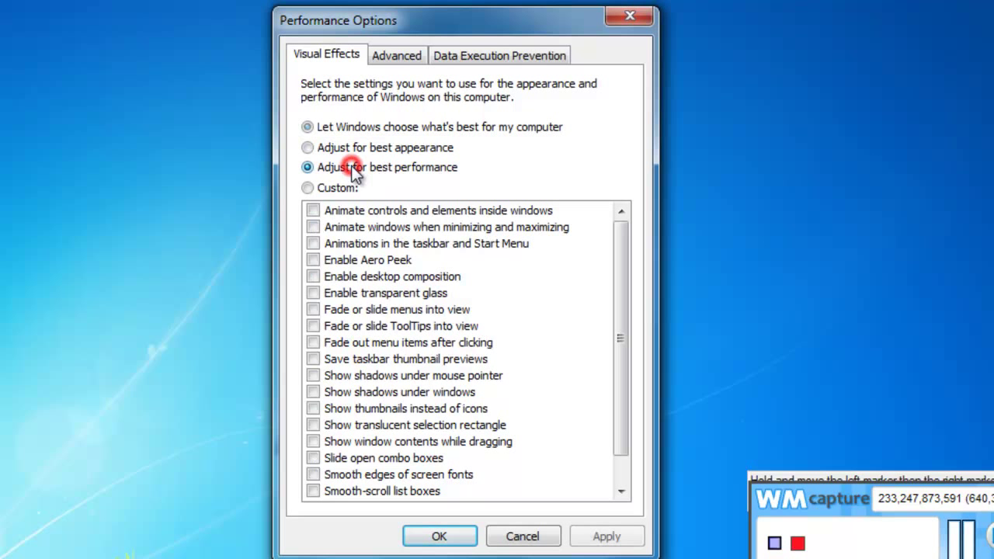
click(624, 470)
drag(624, 470, 654, 496)
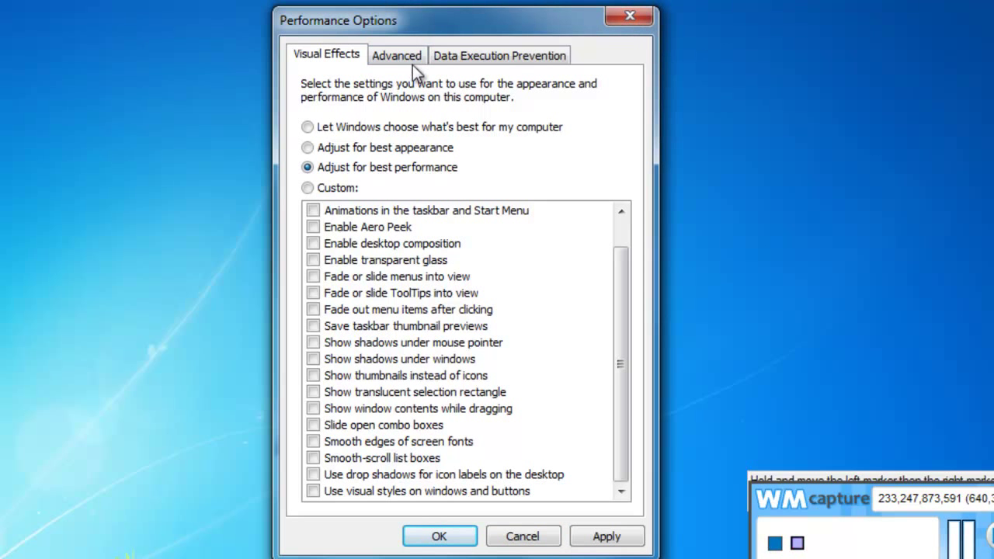
click(517, 535)
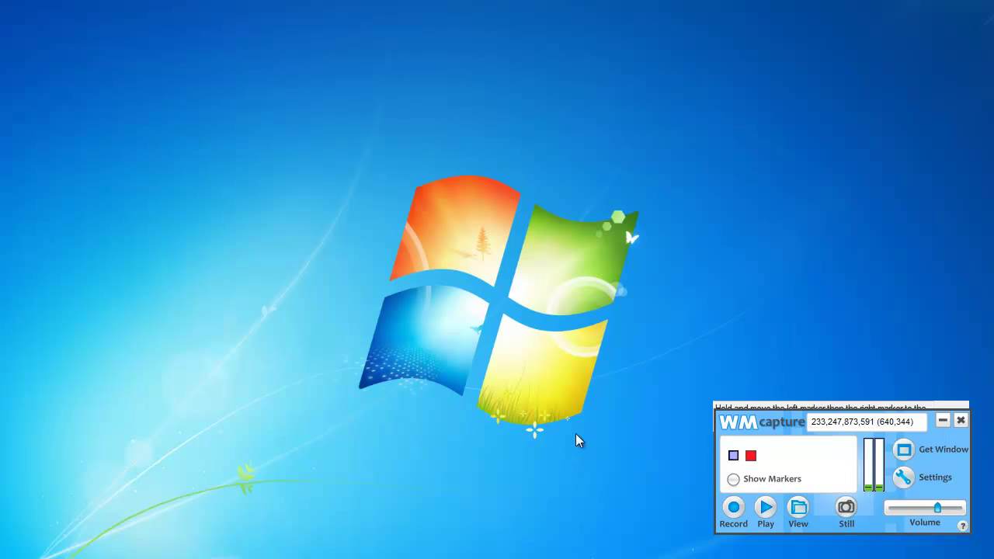
Step: Restore the browser, check the CPU and memory load in Windows Task Manager without recording, and close both windows
key(alt+Tab)
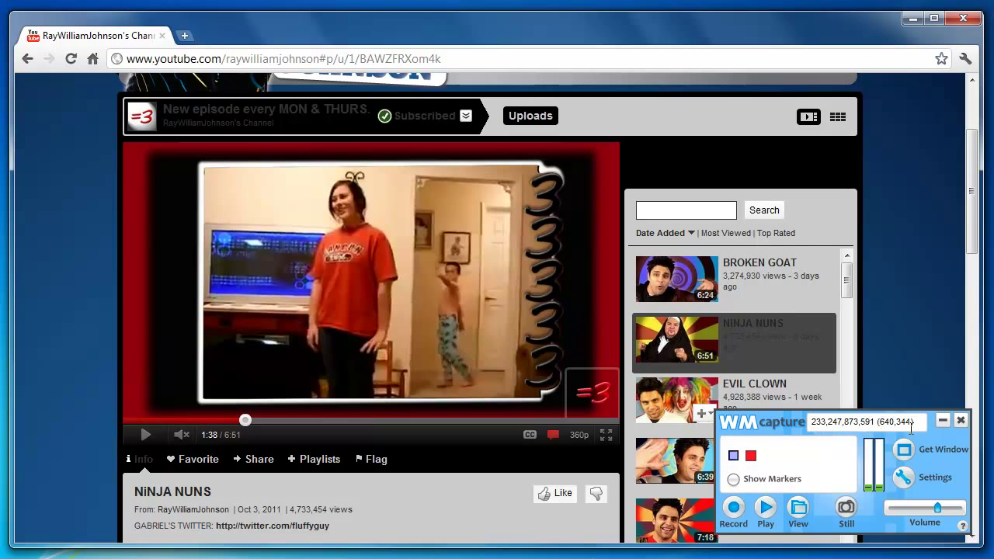
right_click(590, 550)
click(622, 501)
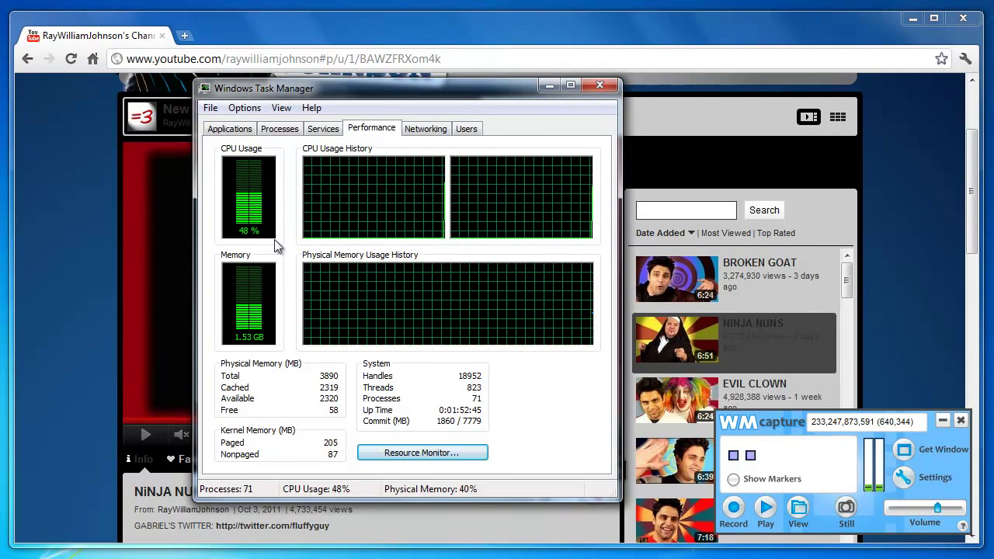
click(610, 86)
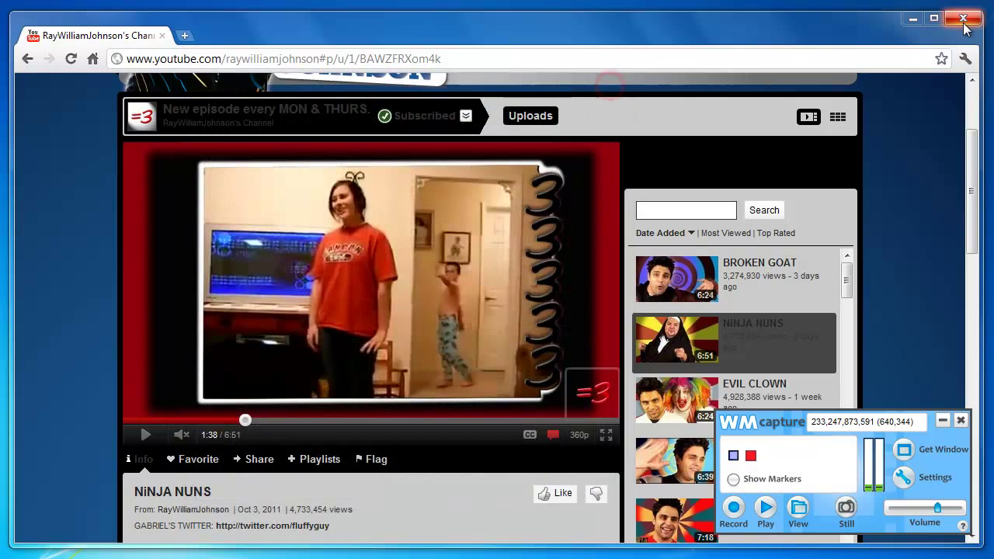
click(963, 17)
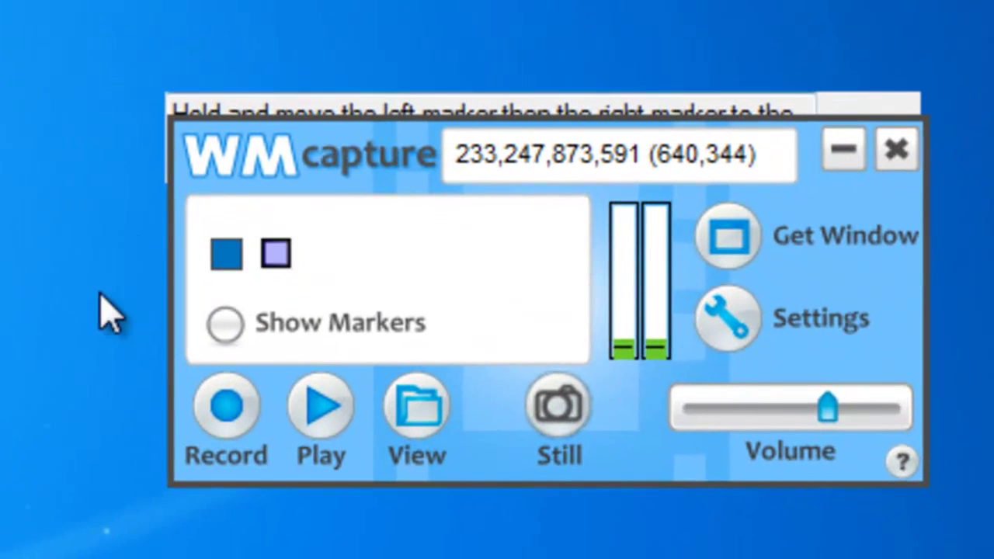
Step: Select MPEG-2 as the video format, switch the video capture options to Basic video settings, and close the settings
click(719, 306)
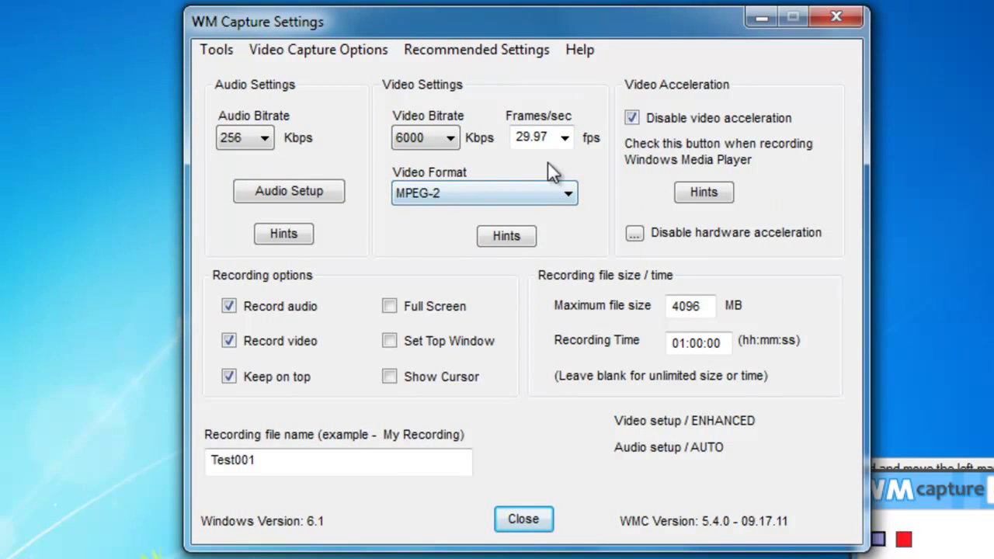
click(545, 201)
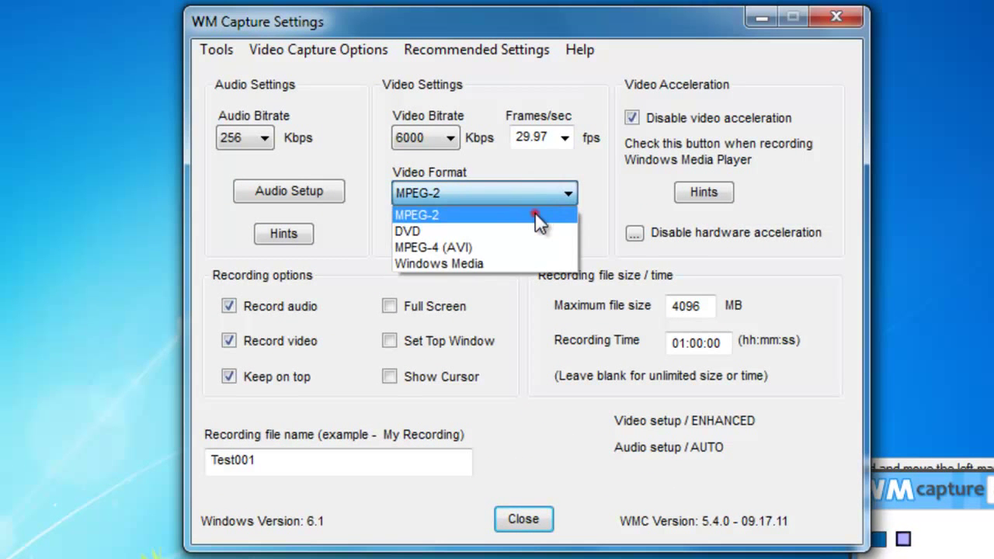
click(536, 213)
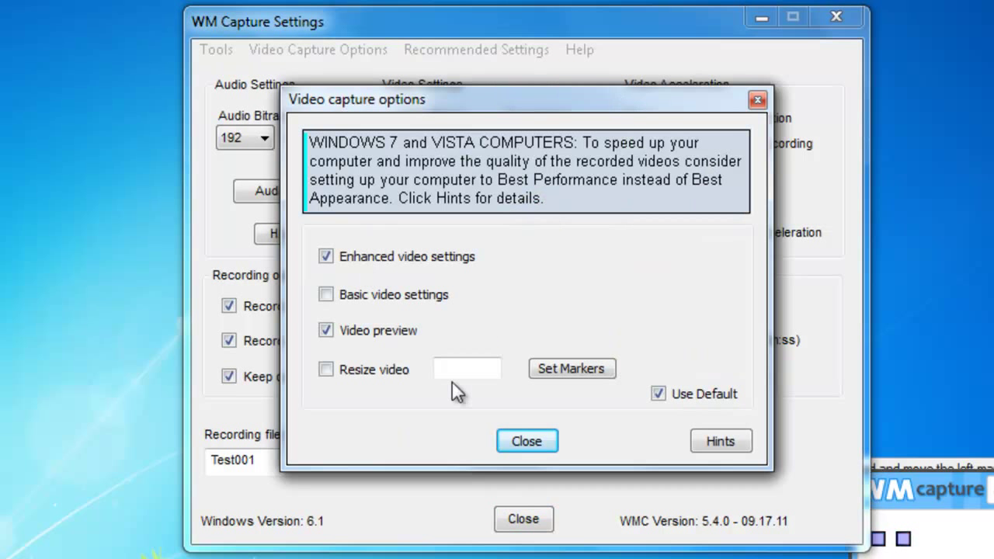
click(324, 295)
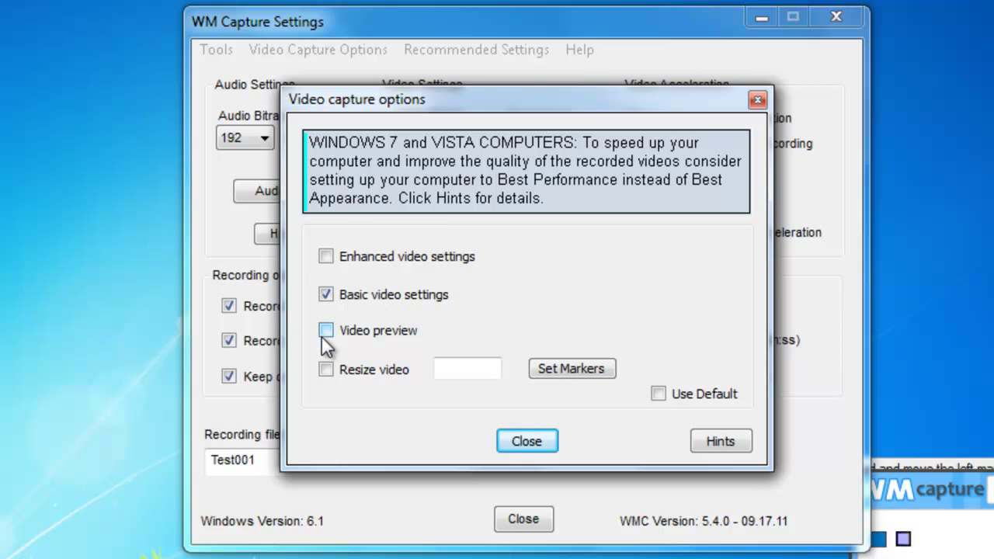
click(514, 441)
click(523, 517)
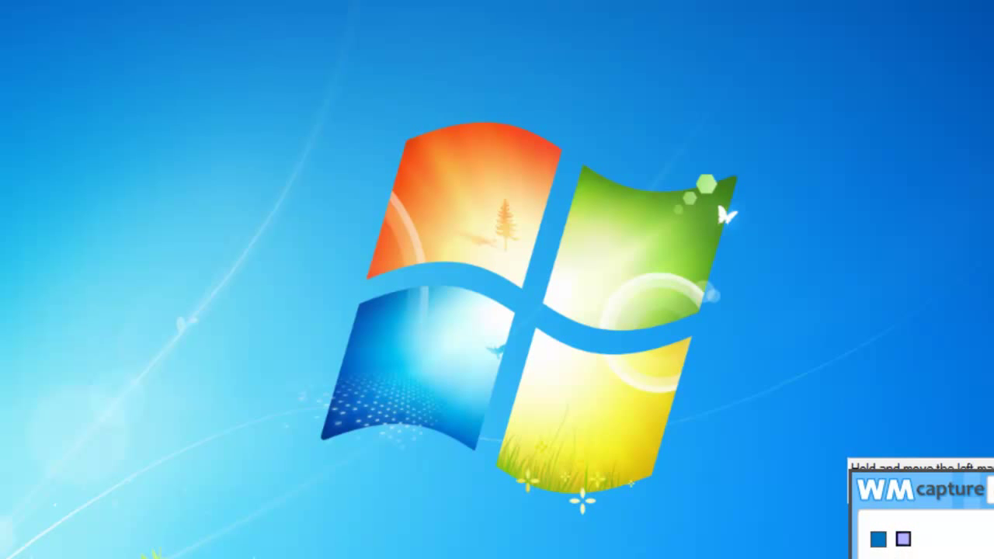
Step: Check the CPU and memory load in Windows Task Manager with the basic video settings active, and close it
key(ctrl+shift+Escape)
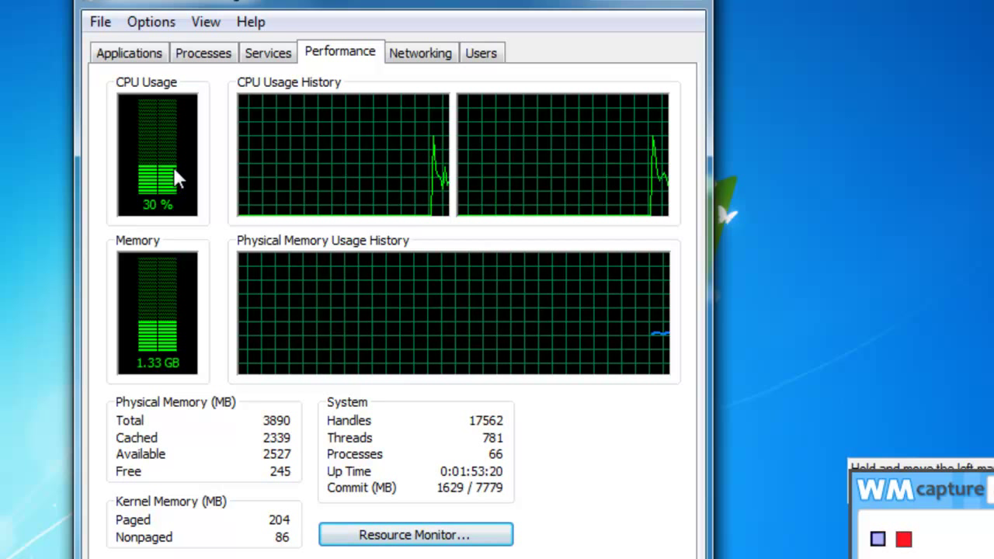
click(702, 6)
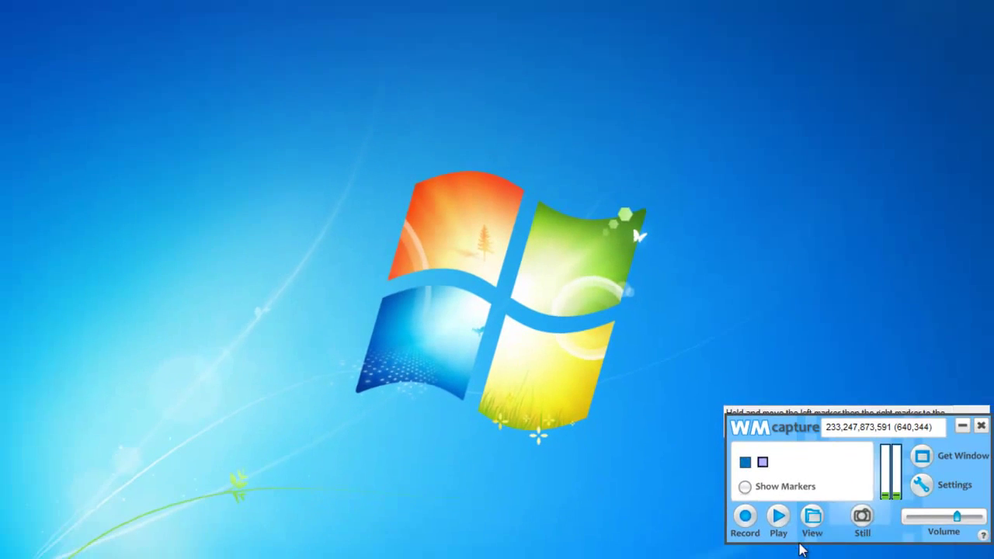
Step: Reopen the WM Capture settings, choose 25 frames per second from the available frame rates, and close the settings
click(901, 477)
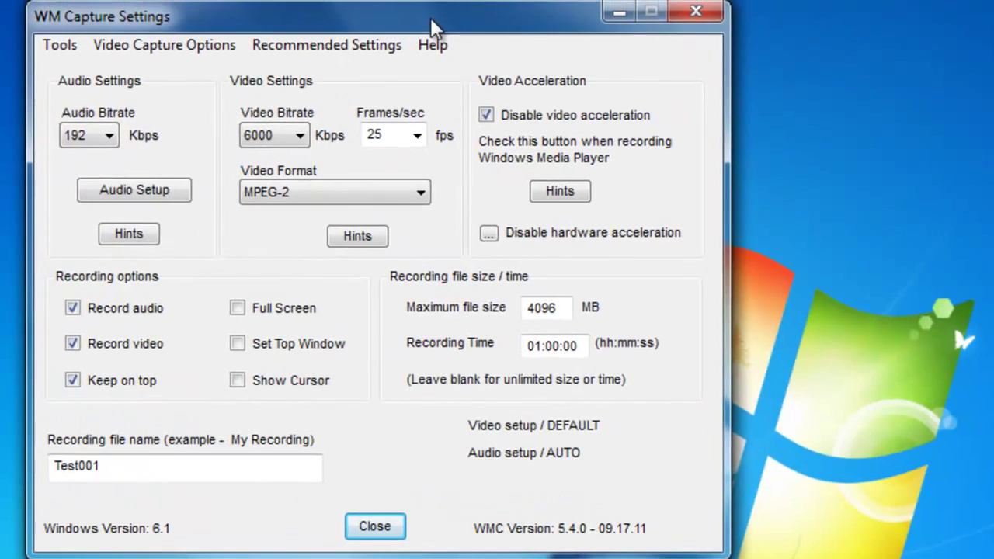
click(416, 137)
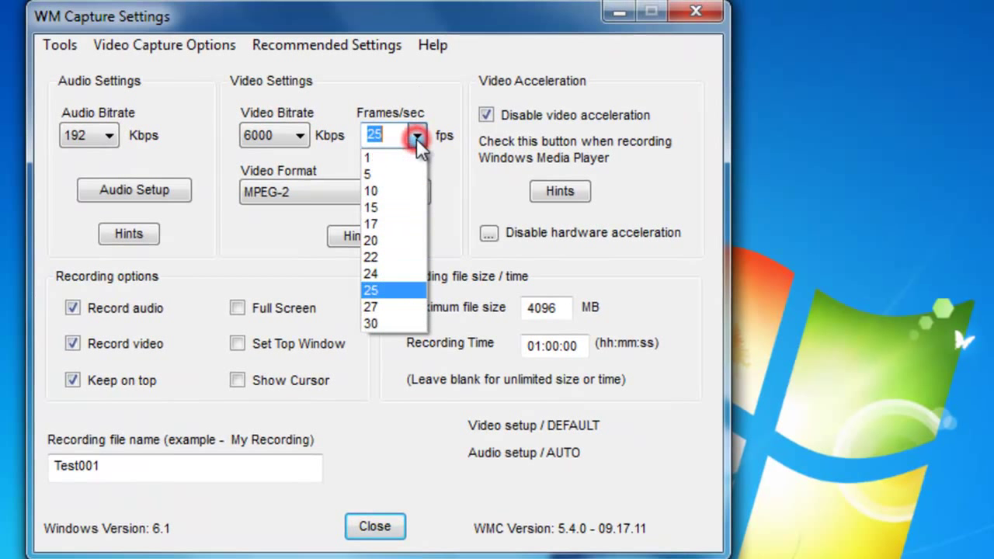
click(378, 291)
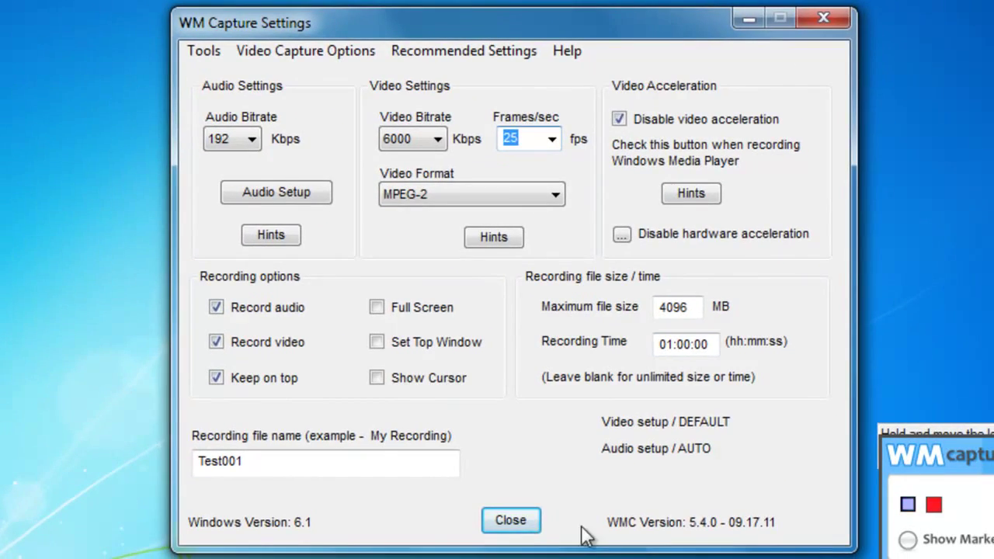
click(512, 521)
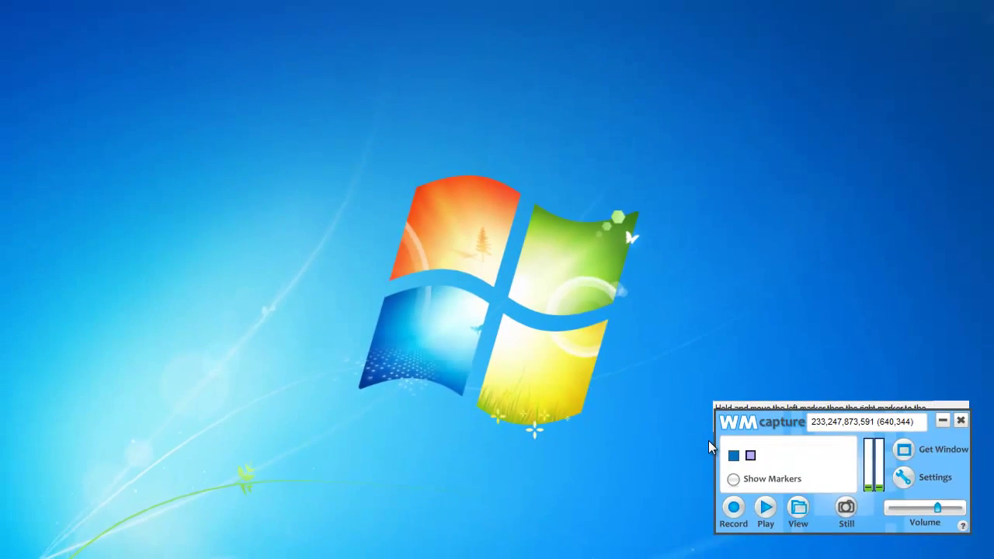
Step: Reopen the WM Capture settings and lower the recording to 20 frames per second with a video bitrate of 4000 Kbps
click(909, 480)
click(534, 156)
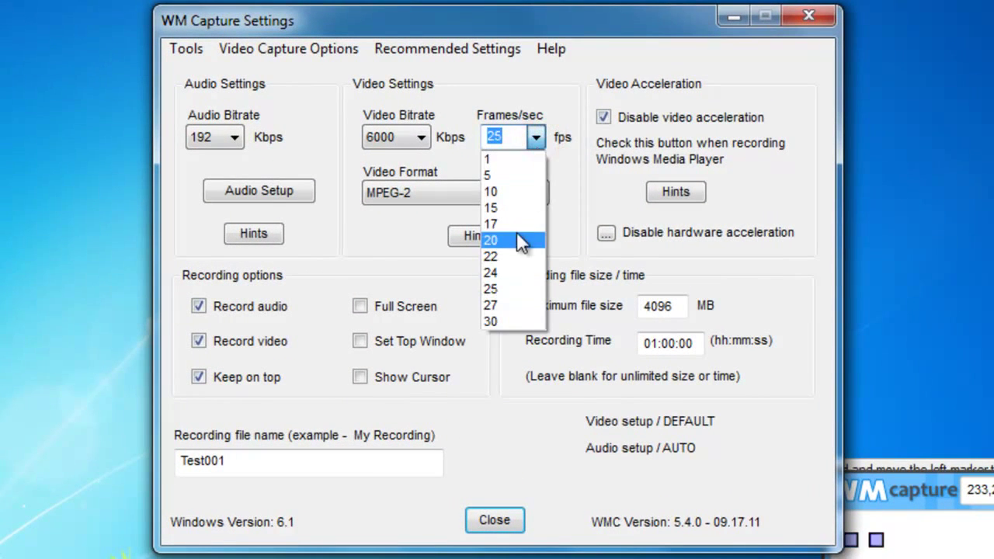
click(515, 252)
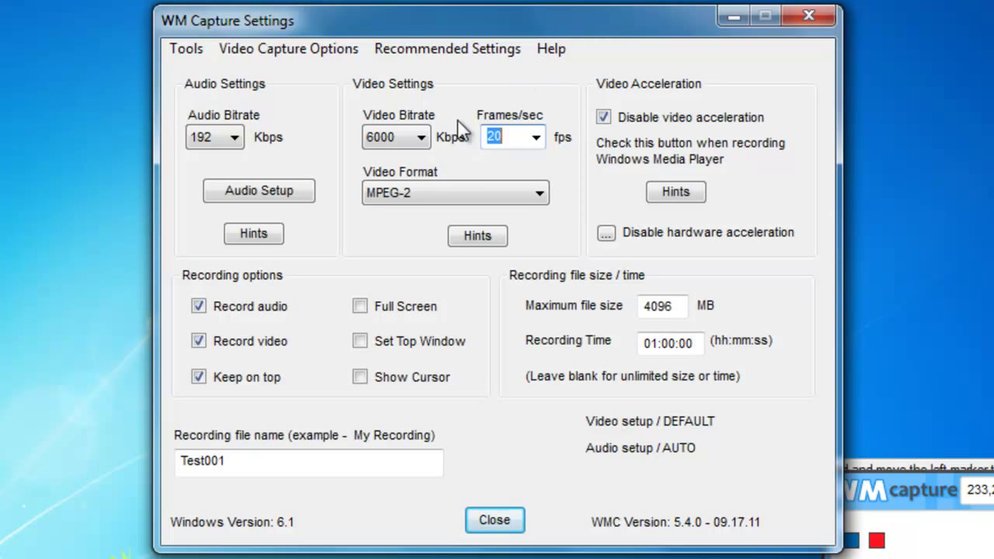
click(420, 139)
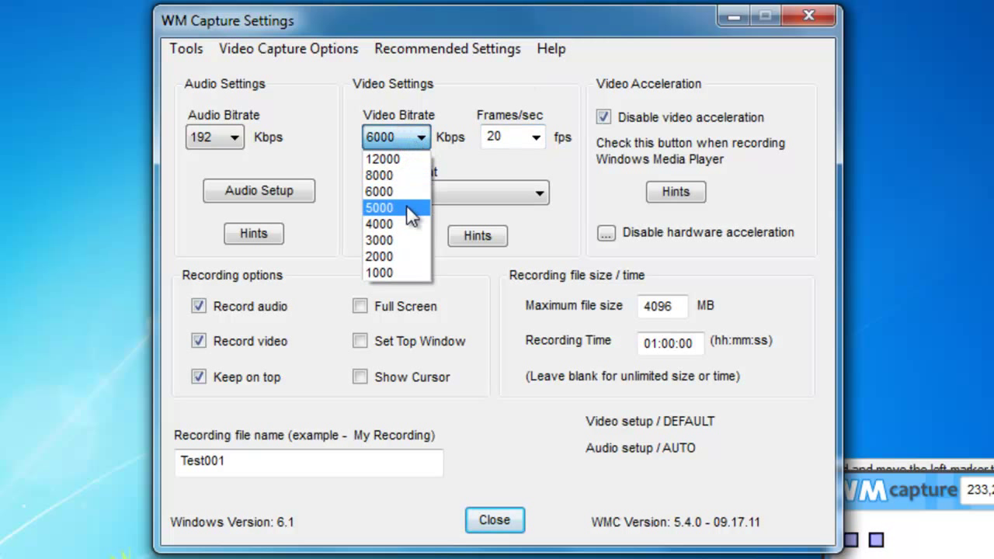
click(406, 219)
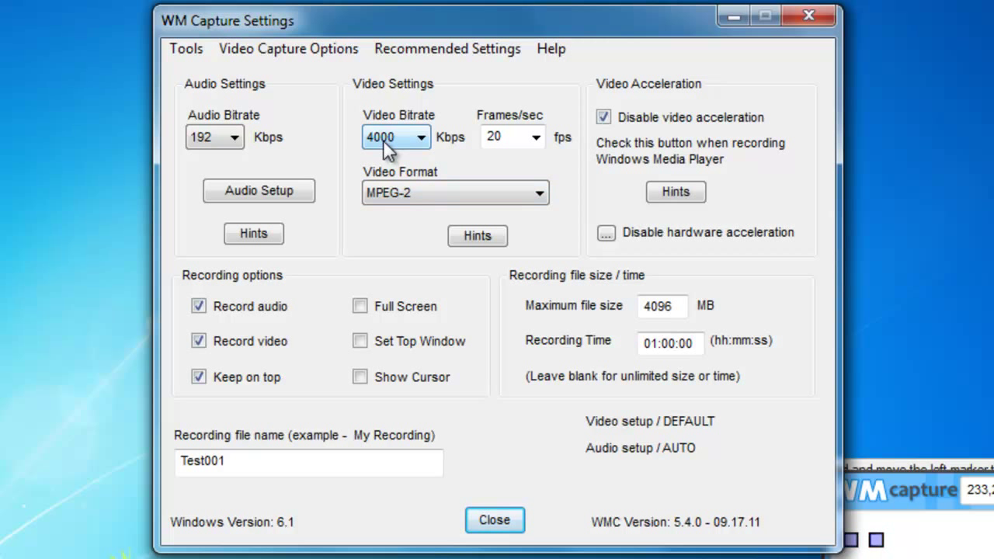
Step: Try a video bitrate of 3000 Kbps and return it to 4000 Kbps
click(385, 143)
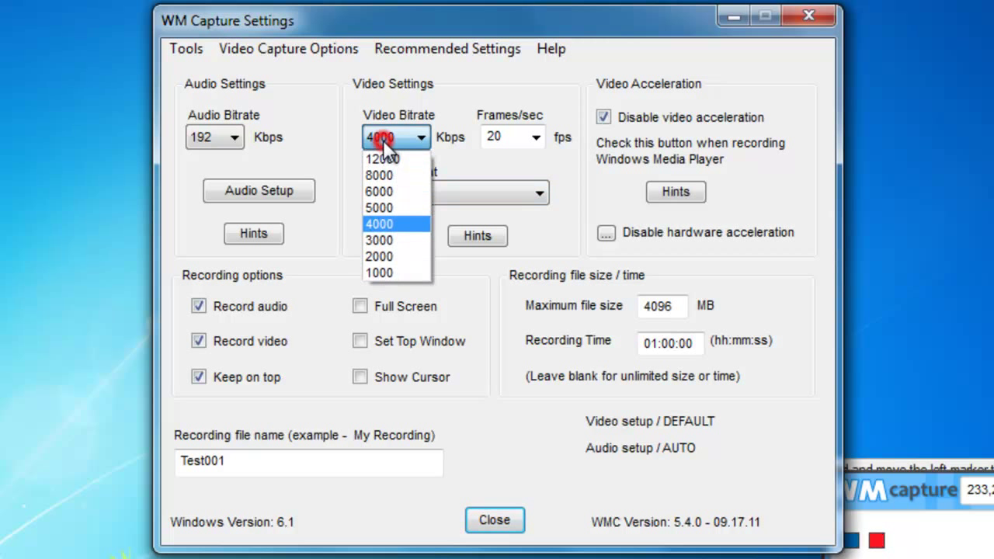
click(399, 235)
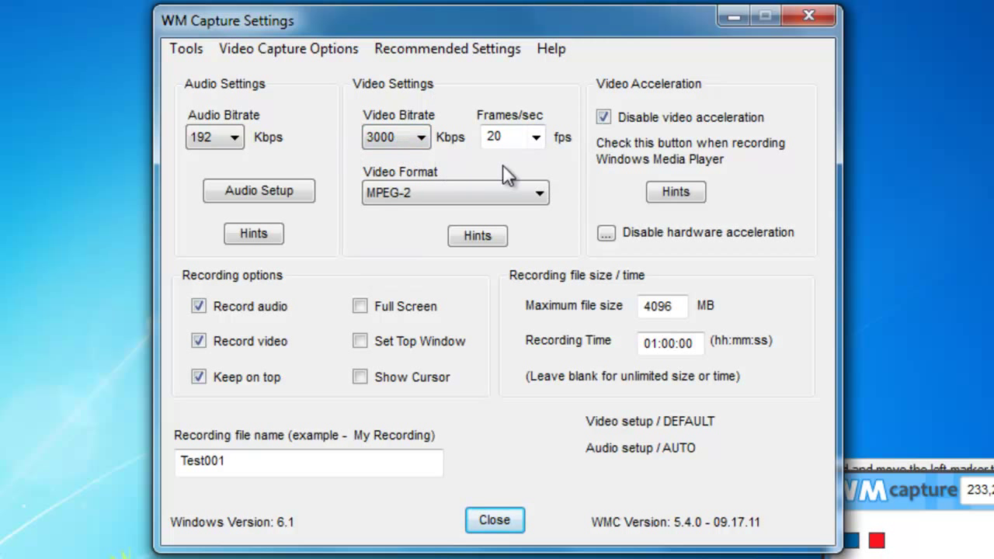
click(395, 135)
click(398, 217)
Step: Try a frame rate of 25 fps, and lower the settings to 15 fps with a video bitrate of 1000 Kbps
click(536, 137)
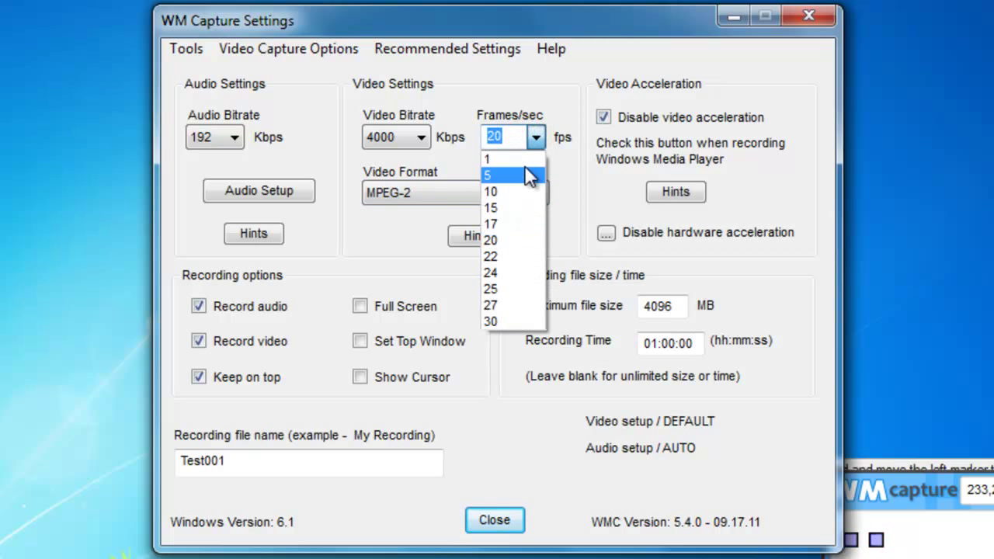
click(519, 288)
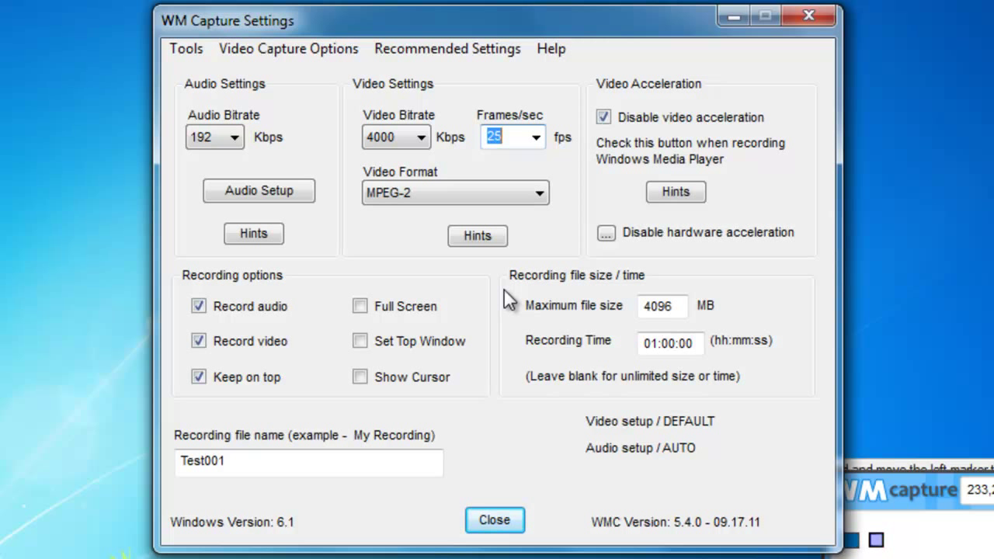
click(538, 142)
click(516, 210)
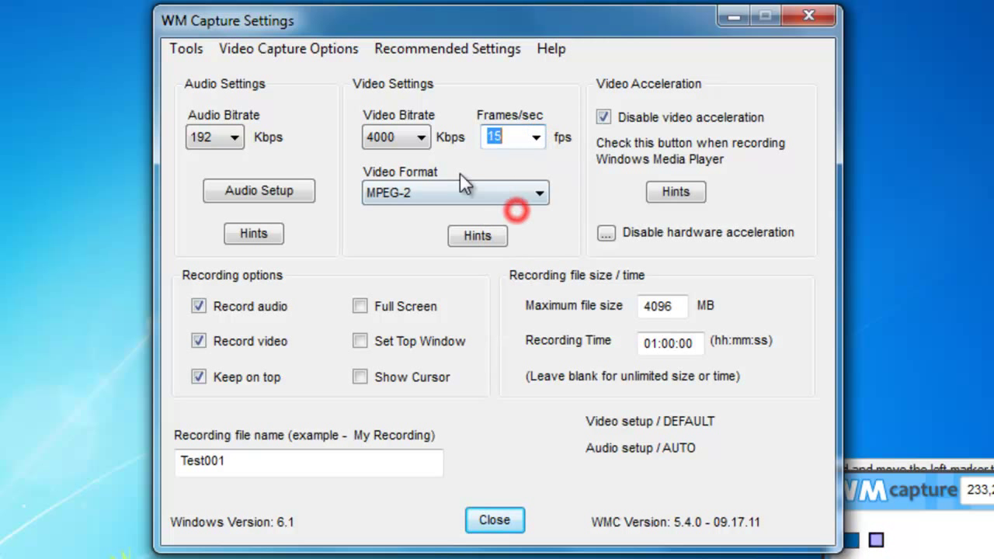
click(397, 138)
click(398, 267)
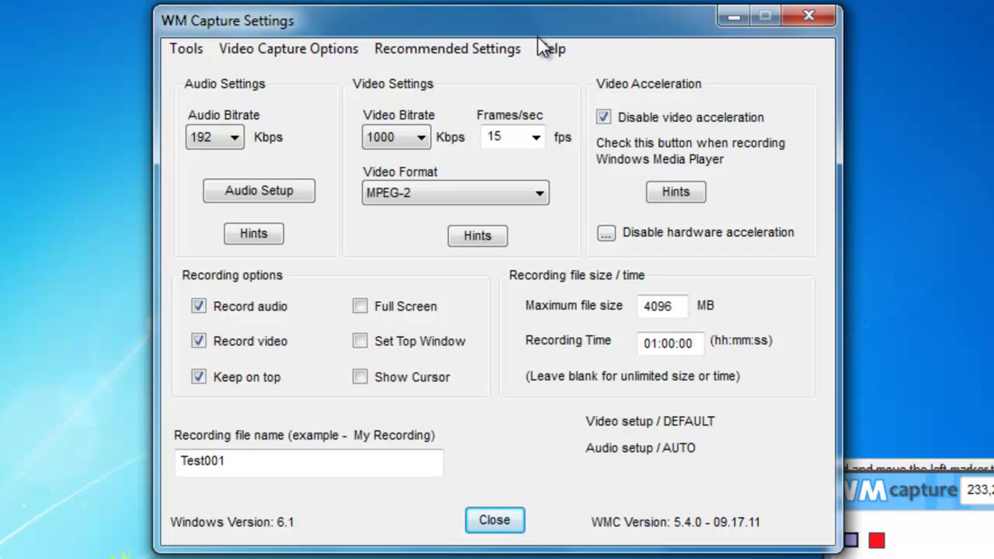
Step: Apply the recommended settings for Videos (.mpg) on single core computers and close the WM Capture settings
click(447, 48)
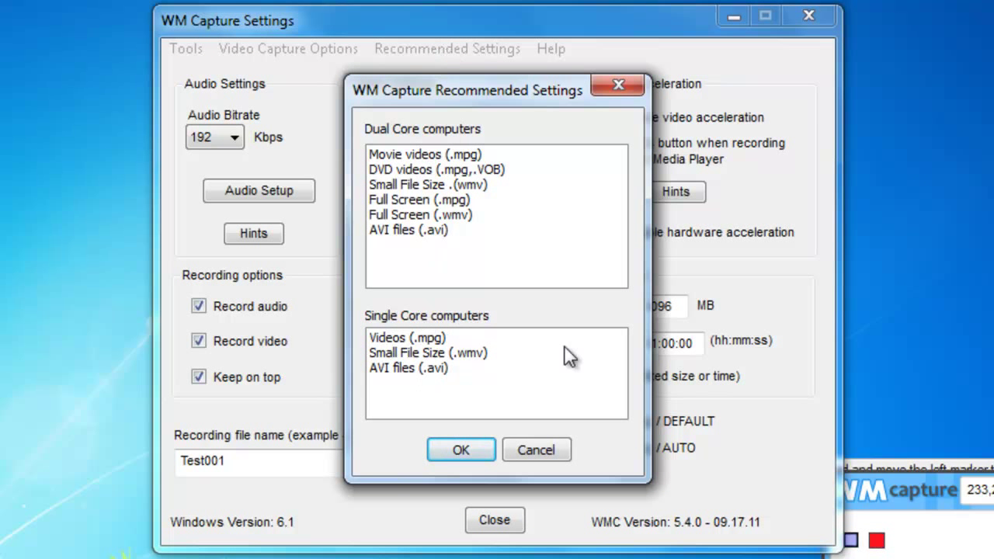
click(437, 342)
click(459, 449)
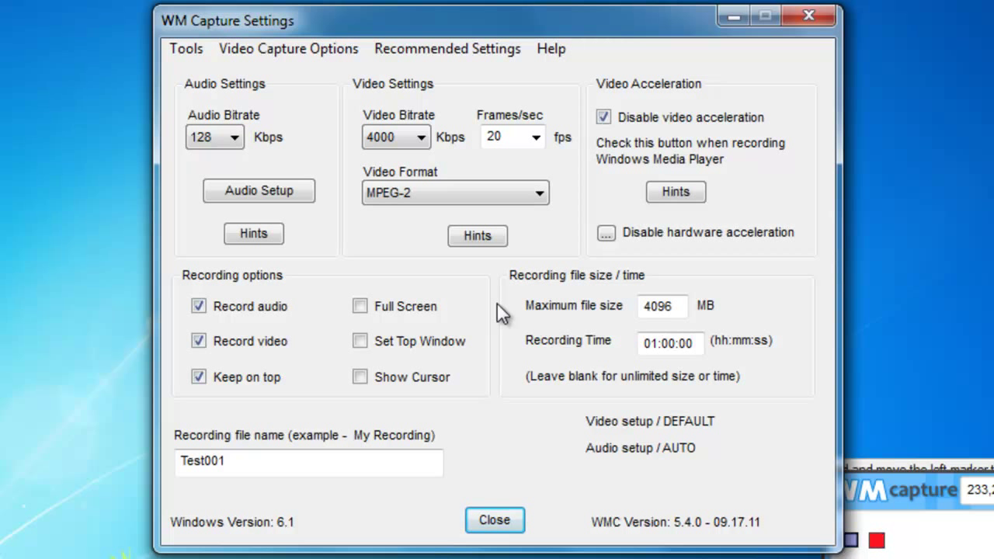
click(490, 524)
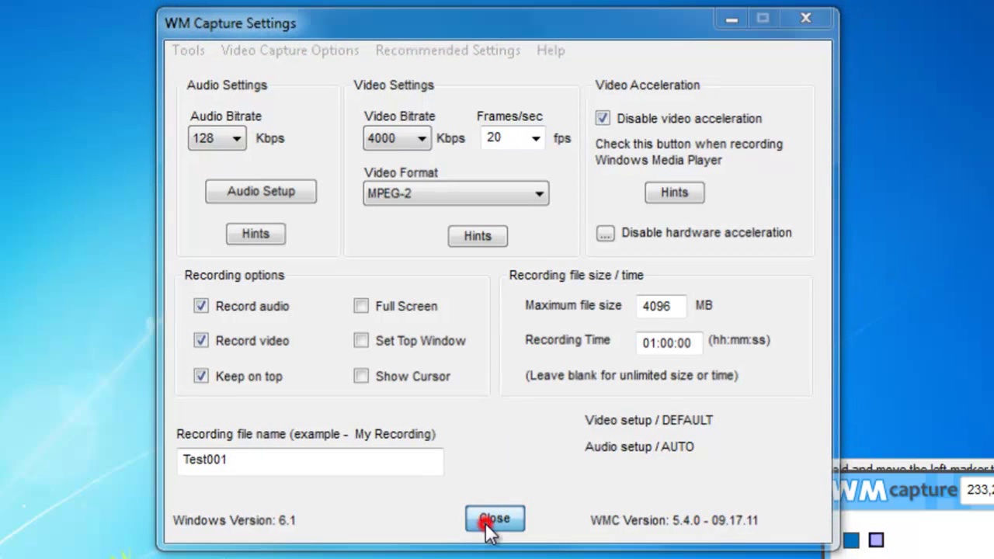